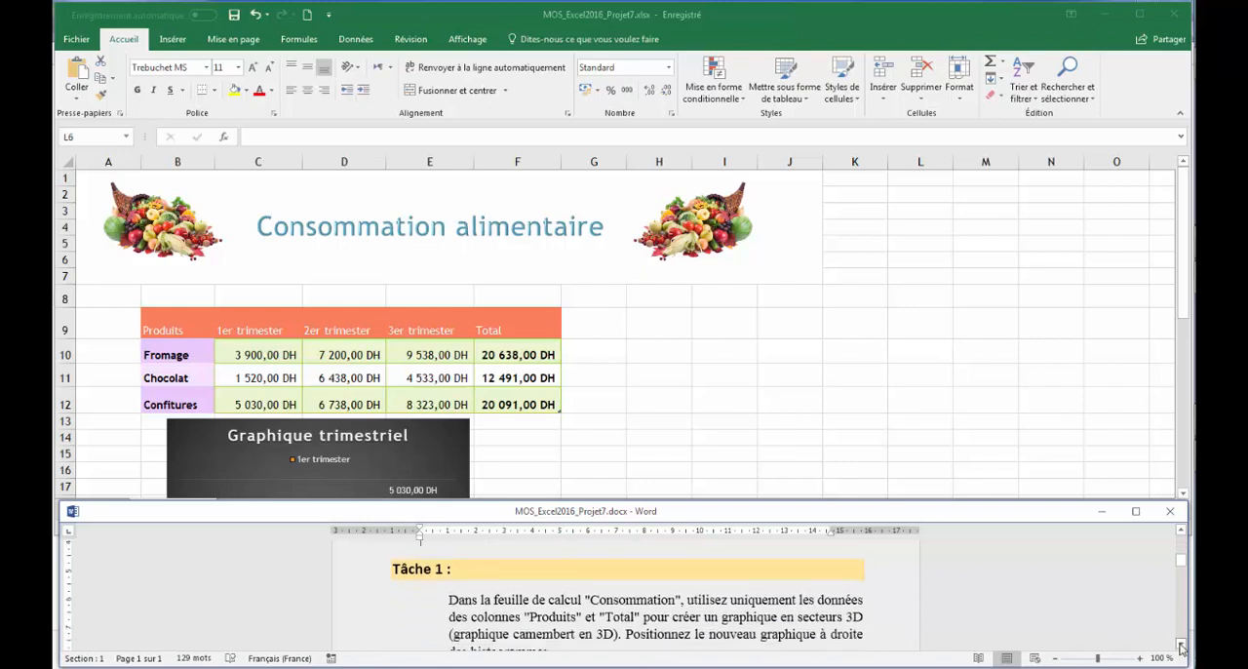
pyautogui.scroll(-1, 729, 614)
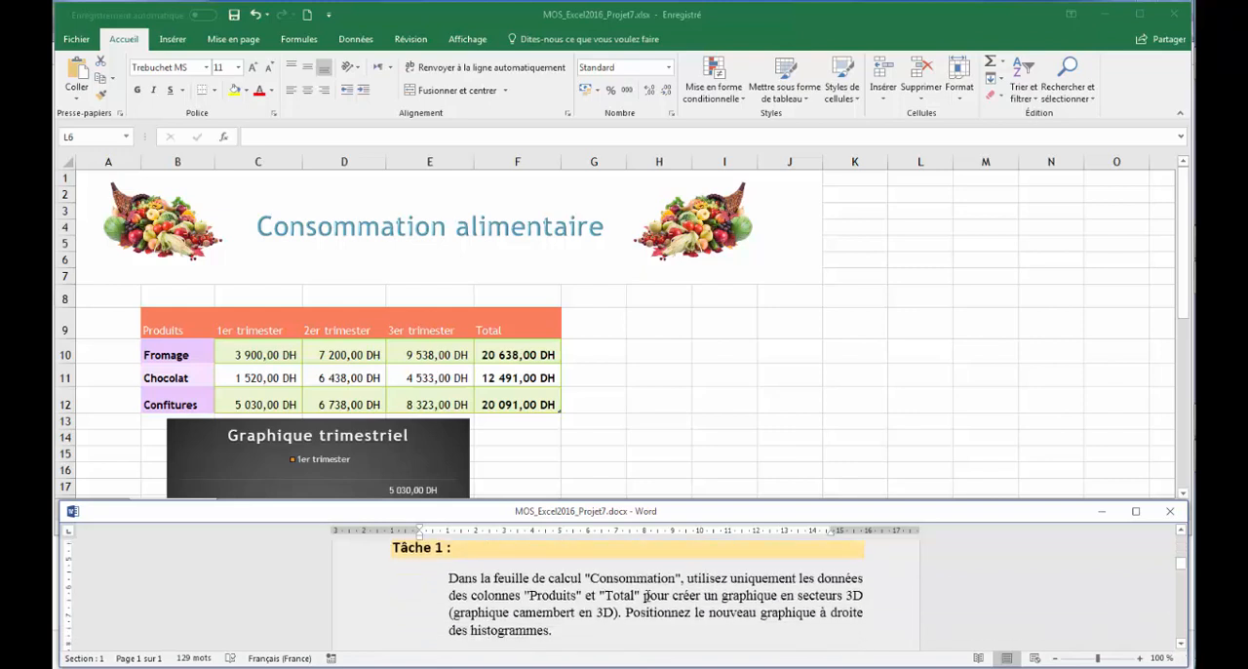
# Step: On the Consommation sheet, insert a 3D pie chart from the Produits and Total columns (B9:B12, F9:F12) and place it beside the histograms
pyautogui.click(678, 371)
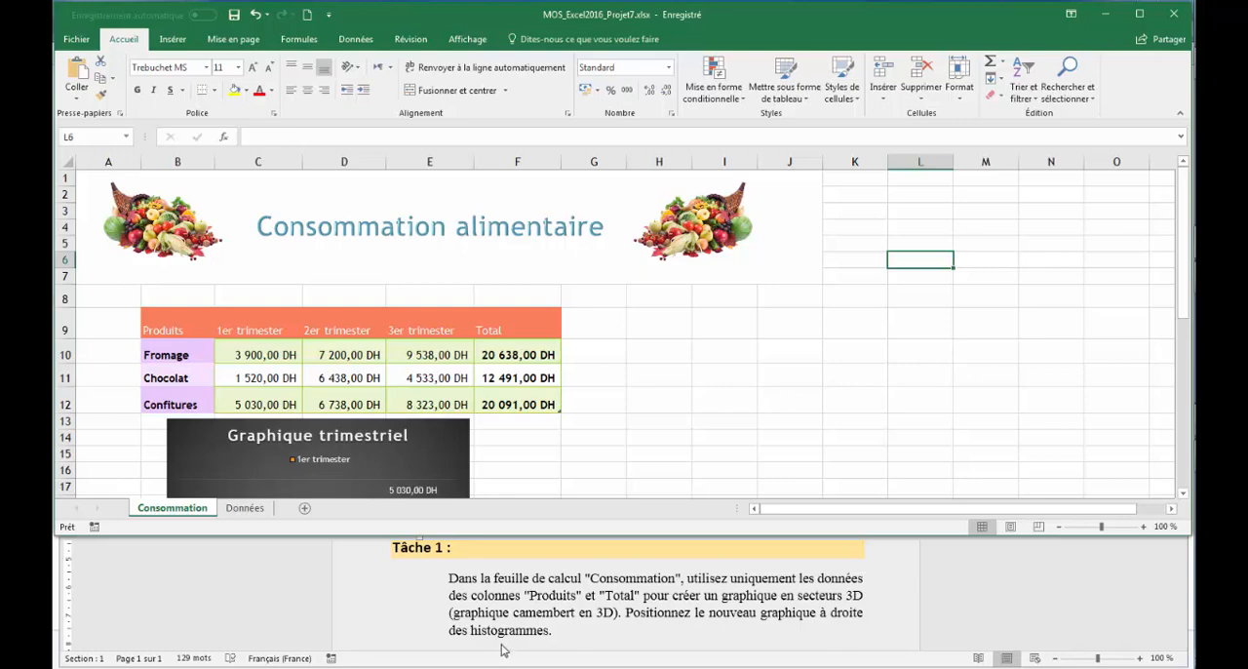
pyautogui.moveTo(1183, 310); pyautogui.dragTo(1182, 390)
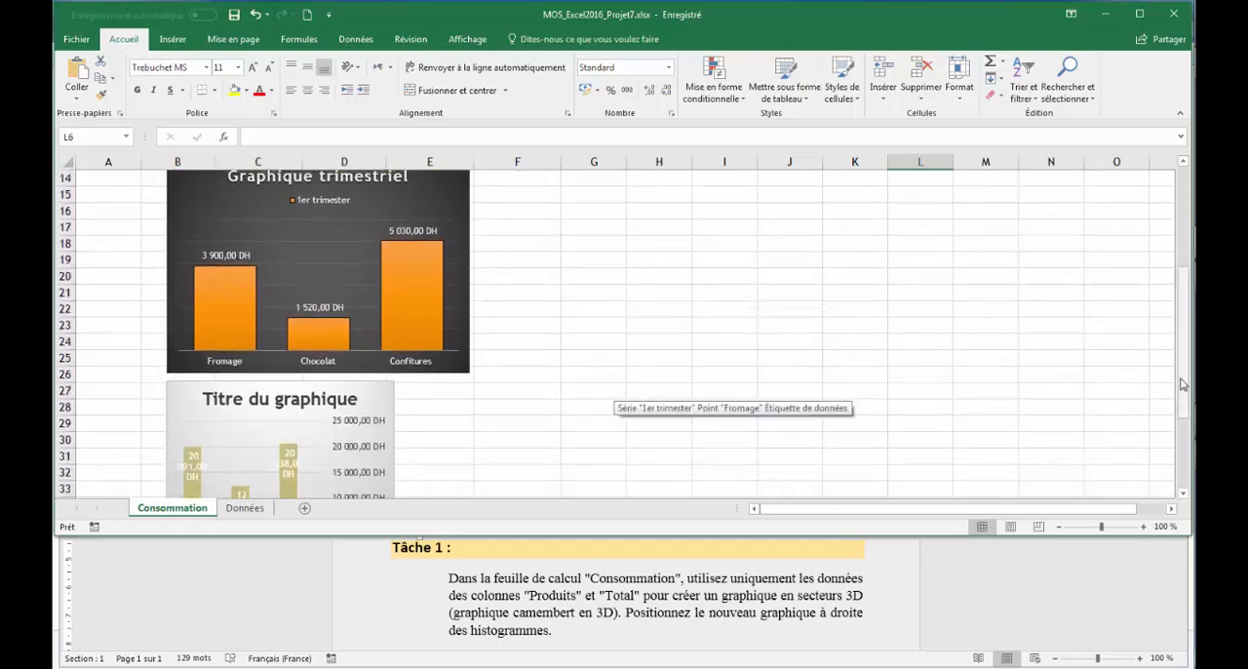
pyautogui.moveTo(1182, 385); pyautogui.dragTo(1191, 261)
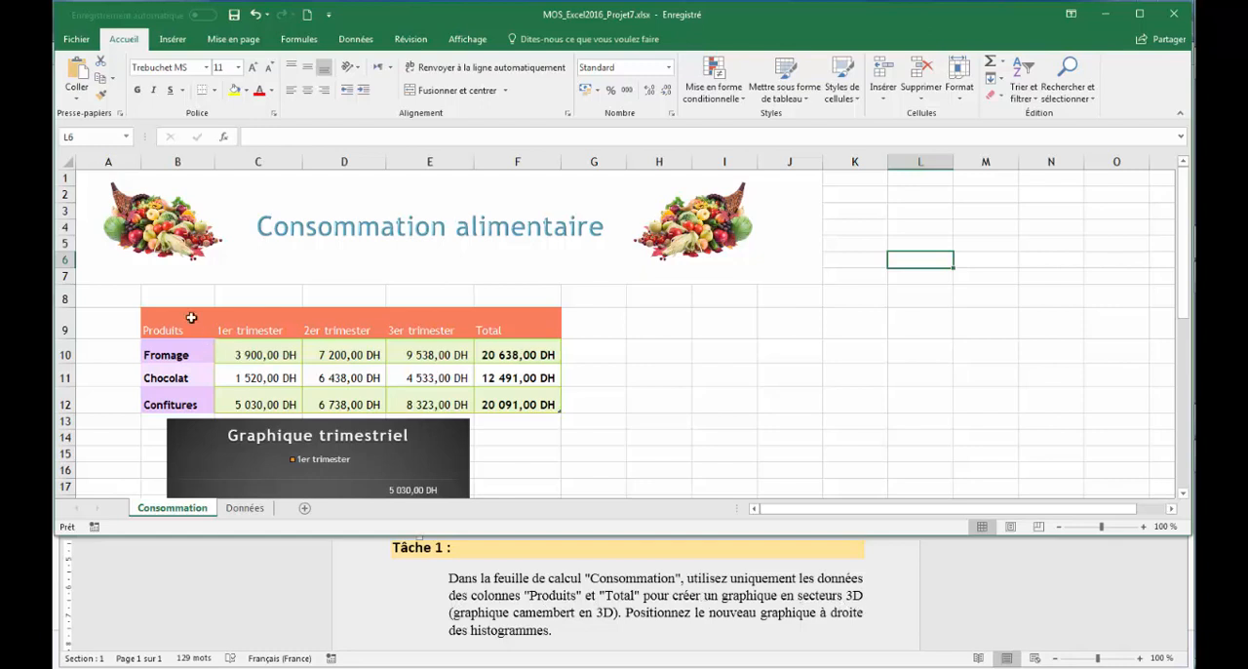
pyautogui.moveTo(185, 317); pyautogui.dragTo(177, 403)
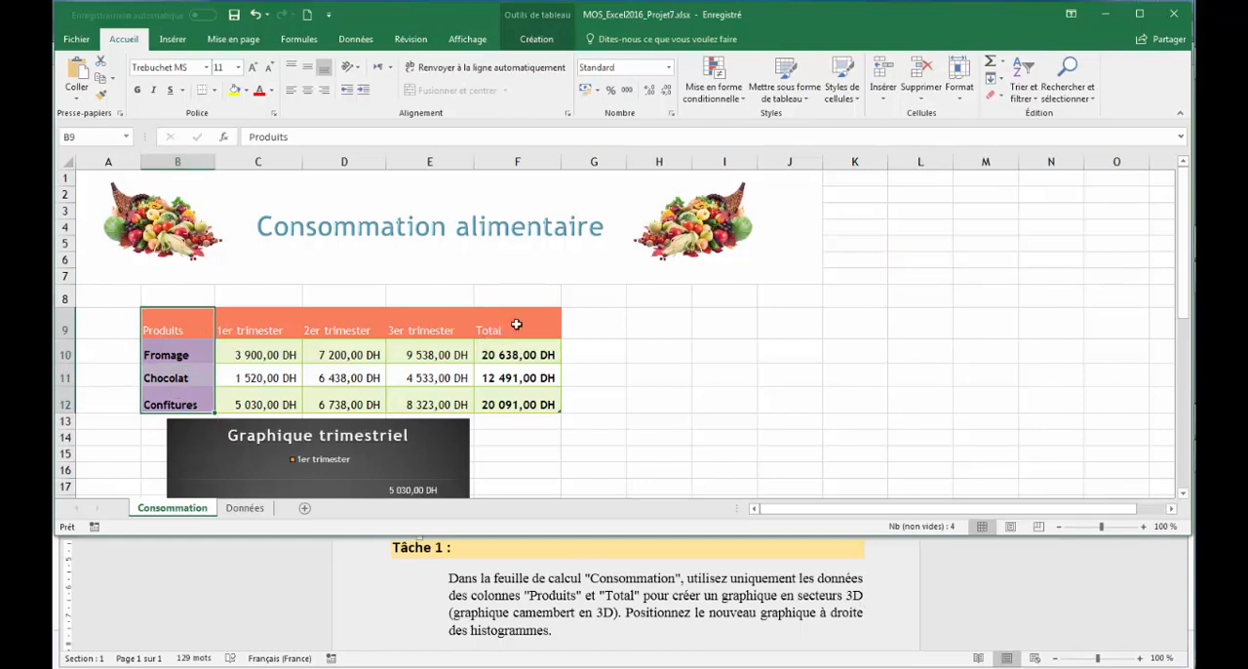
pyautogui.moveTo(516, 324); pyautogui.dragTo(512, 400)
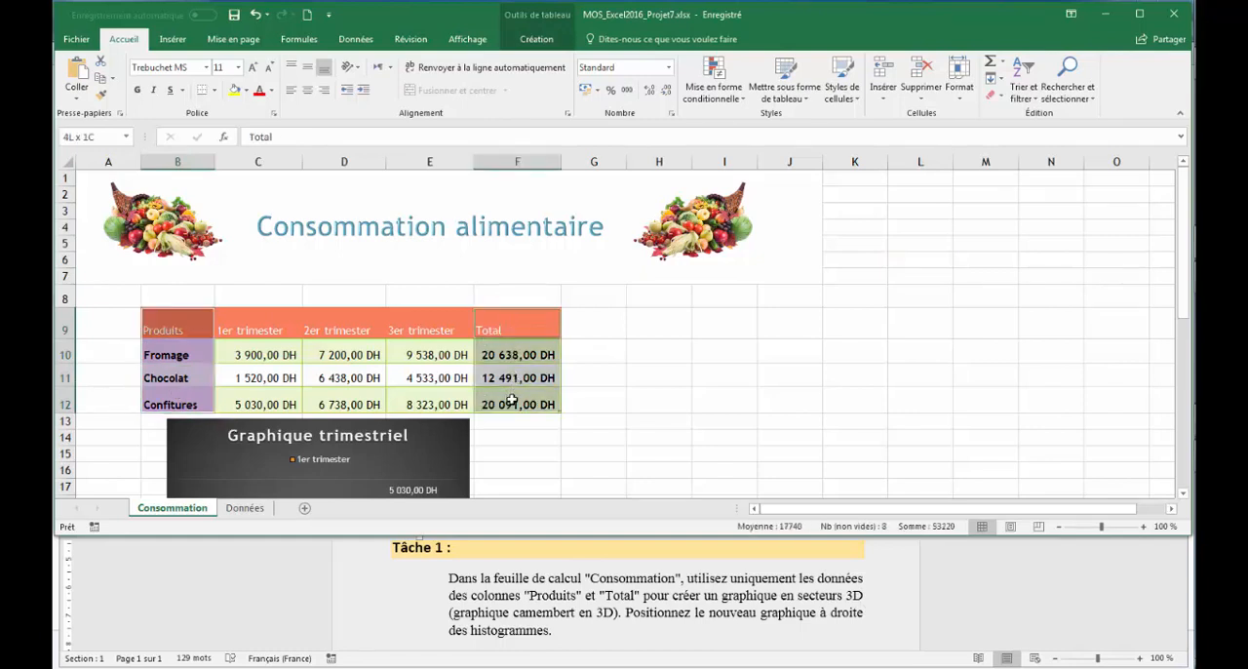
pyautogui.click(173, 39)
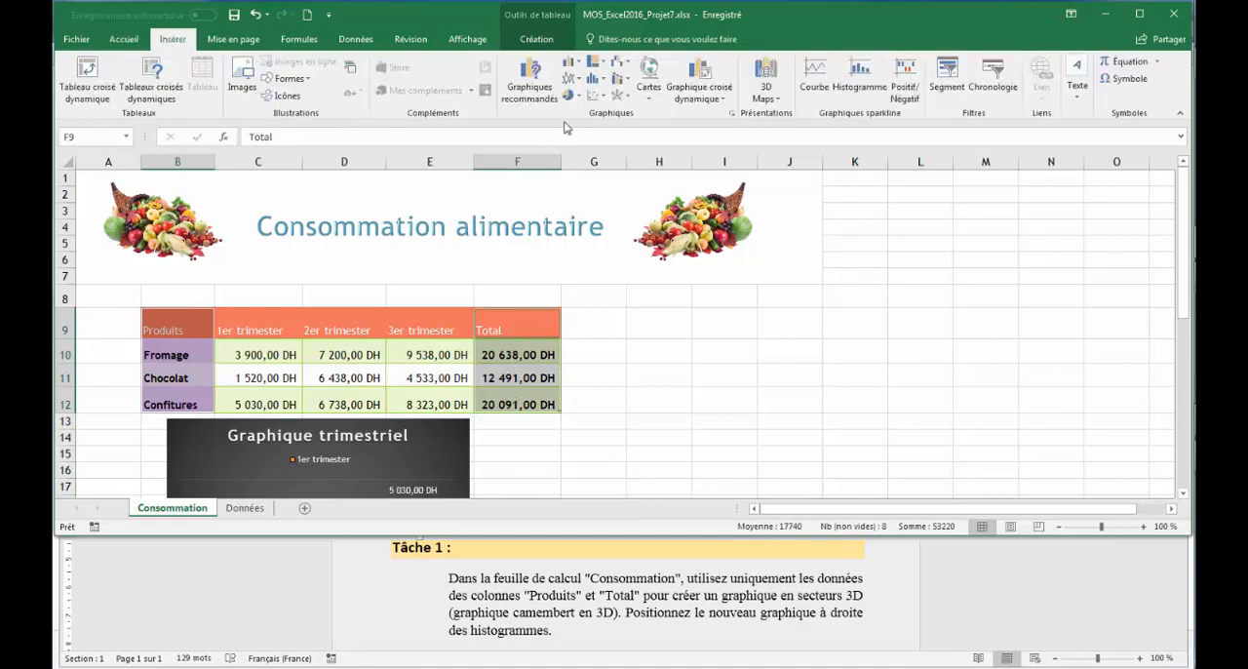
pyautogui.click(570, 95)
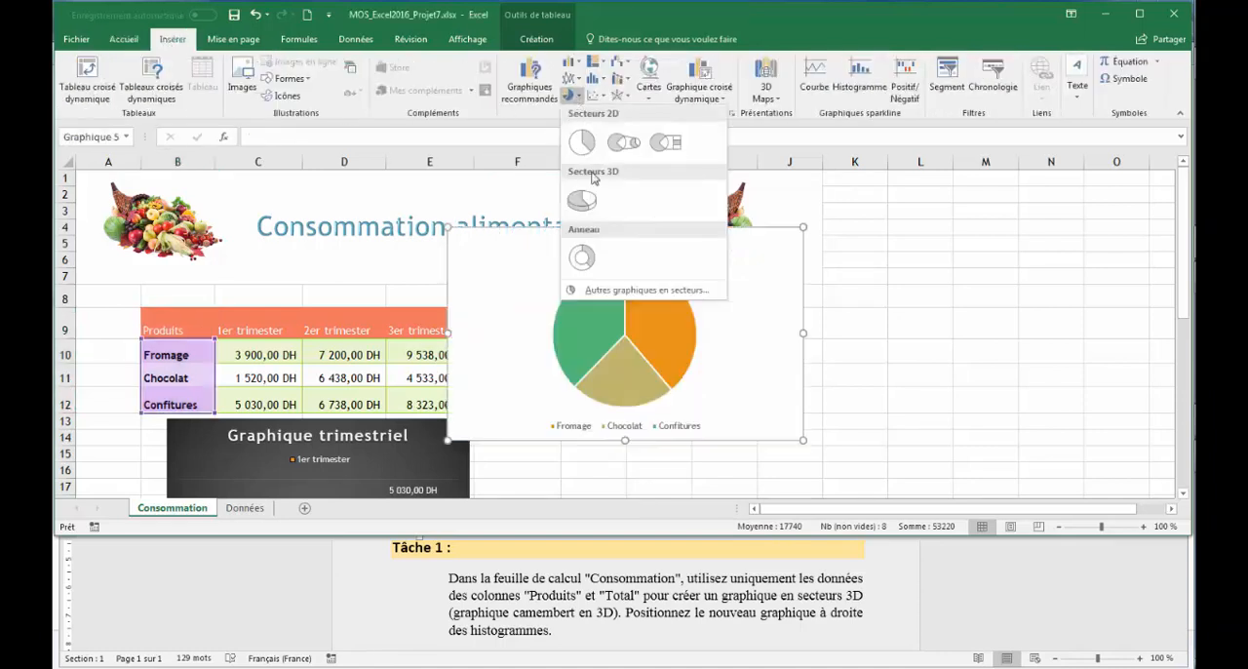
pyautogui.click(584, 203)
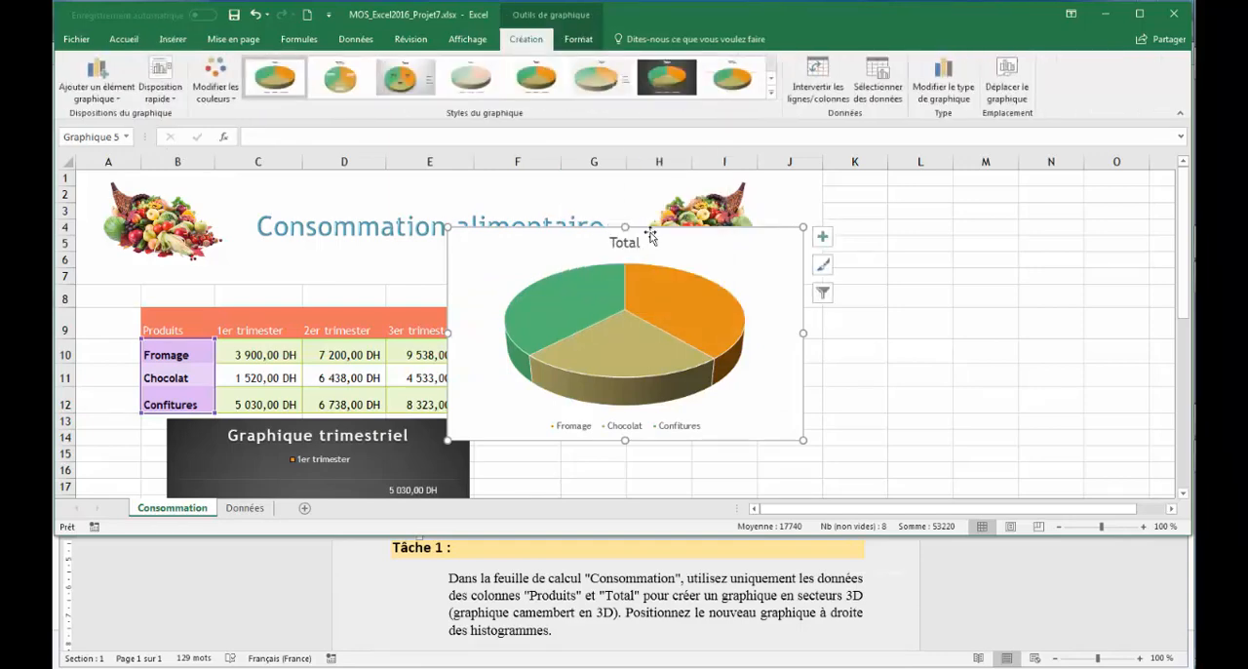
pyautogui.moveTo(1182, 255); pyautogui.dragTo(1183, 348)
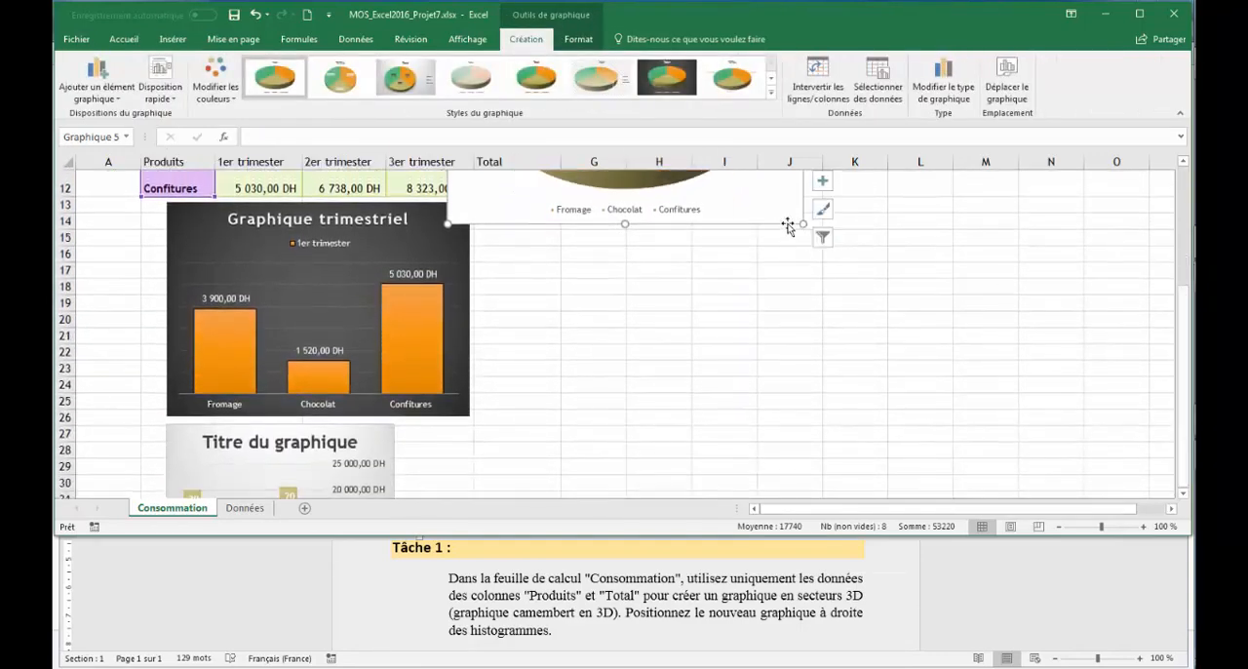
pyautogui.moveTo(775, 223); pyautogui.dragTo(867, 468)
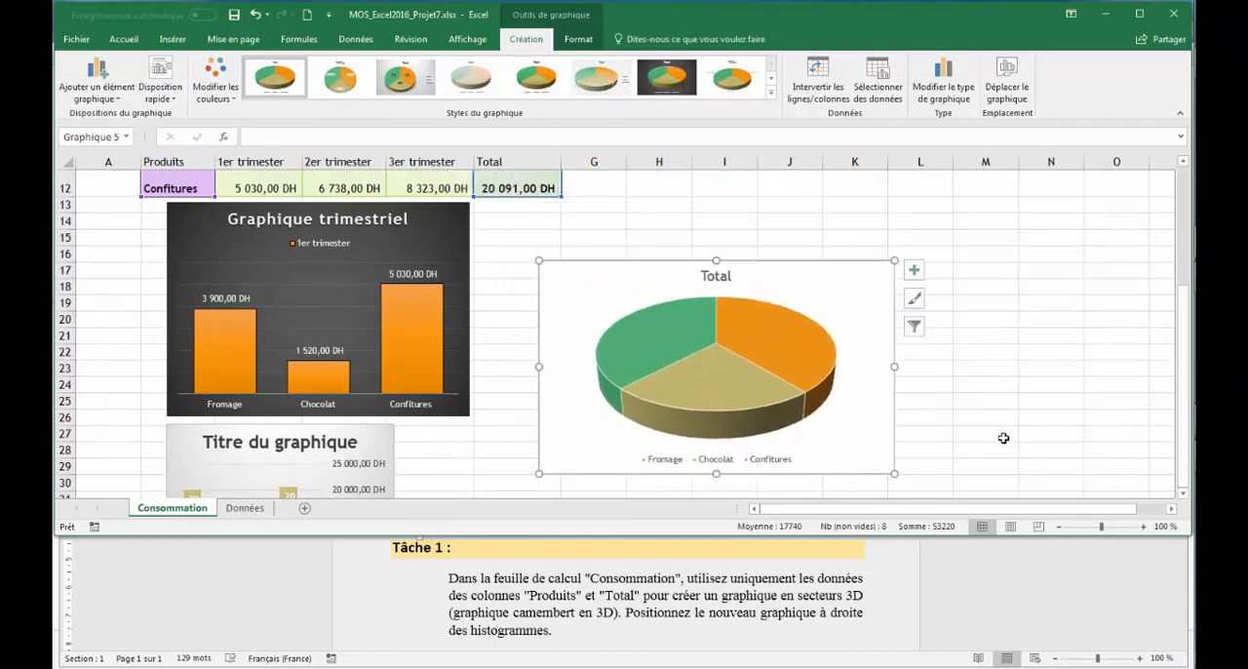
# Step: Switch to the Word instructions and read Tâche 2
pyautogui.click(1141, 621)
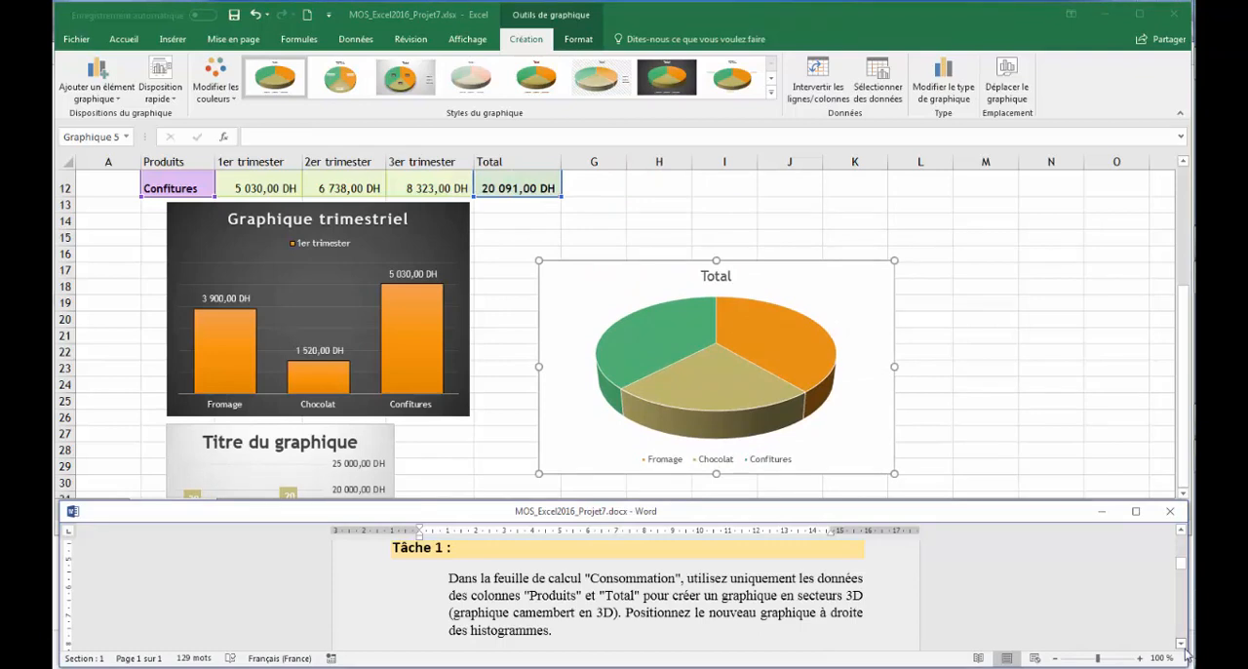
pyautogui.scroll(-3, 1181, 647)
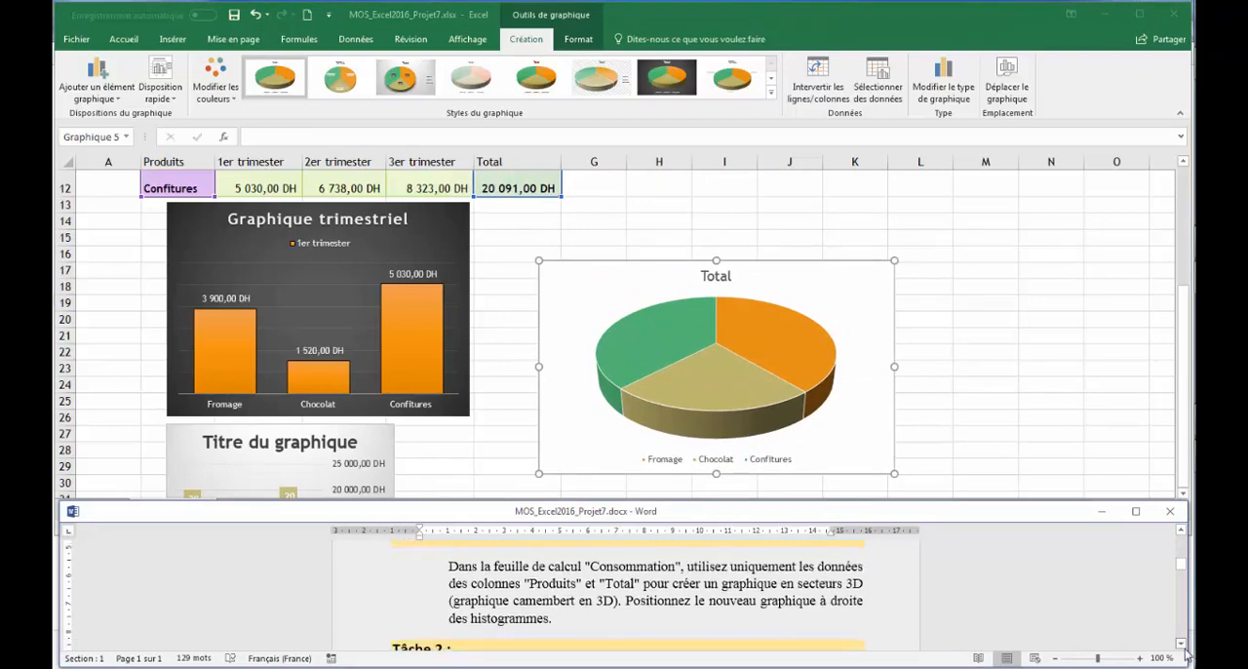
pyautogui.click(1181, 531)
pyautogui.click(1182, 531)
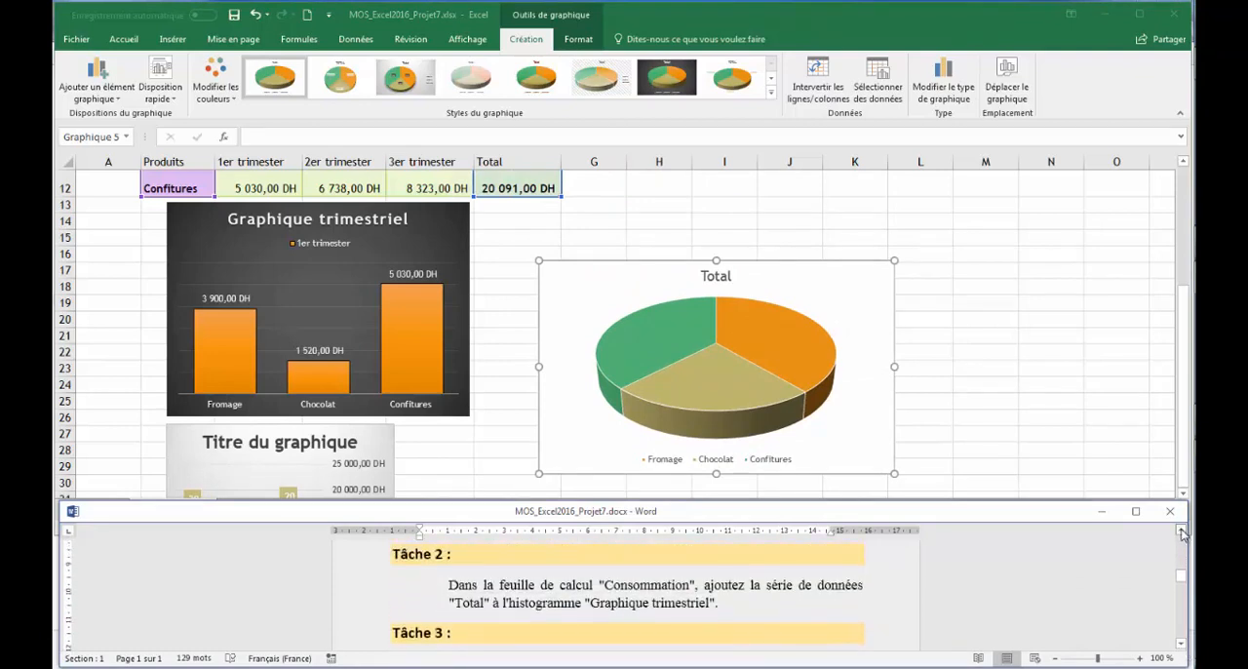
pyautogui.click(1182, 531)
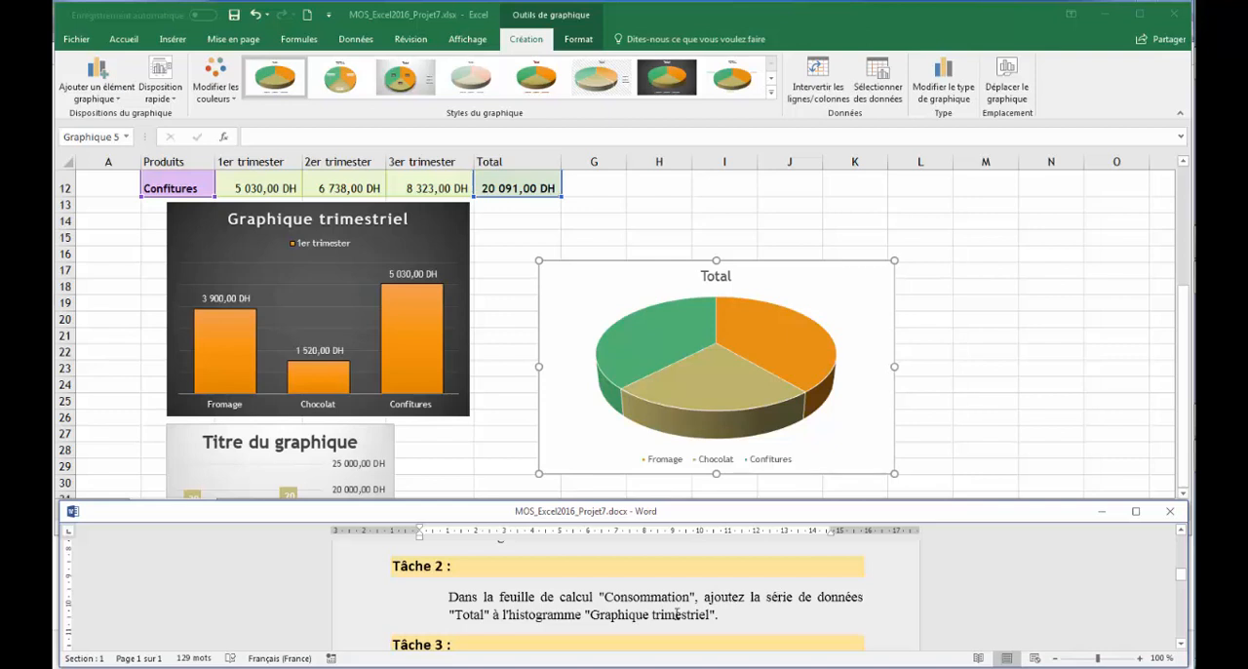
# Step: Back in Excel, add a data series to the "Graphique trimestriel" histogram, named from cell F9 (Total) with values from F10:F12
pyautogui.click(455, 442)
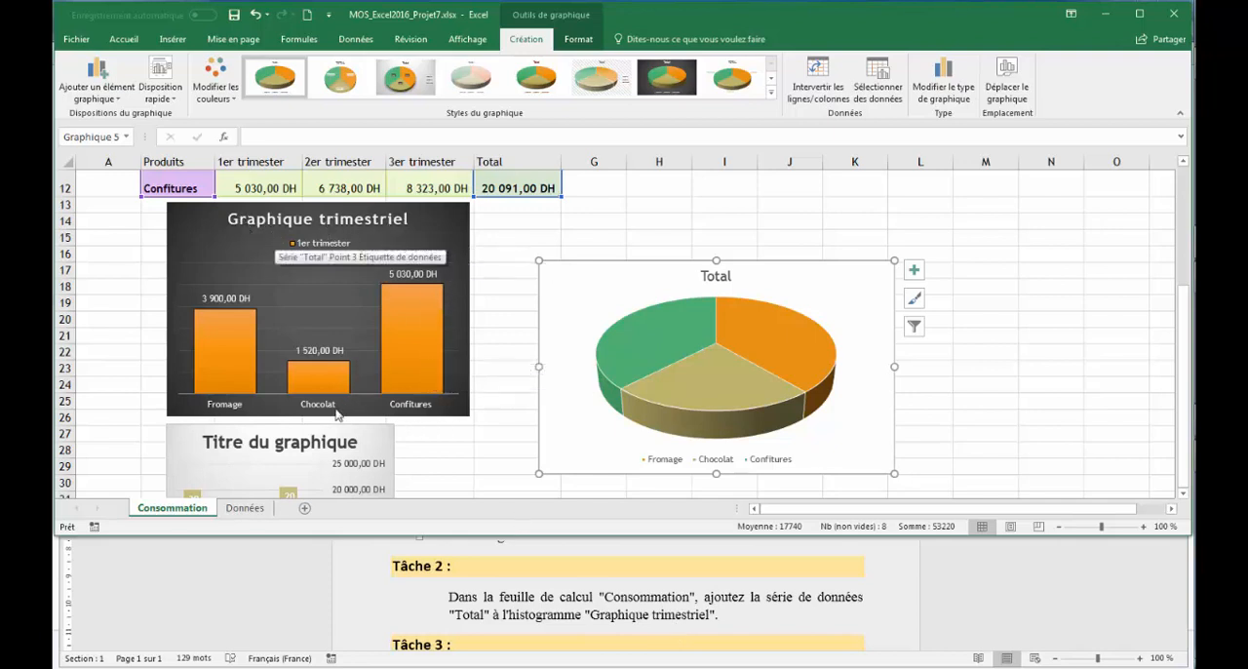
pyautogui.click(446, 203)
pyautogui.click(448, 215)
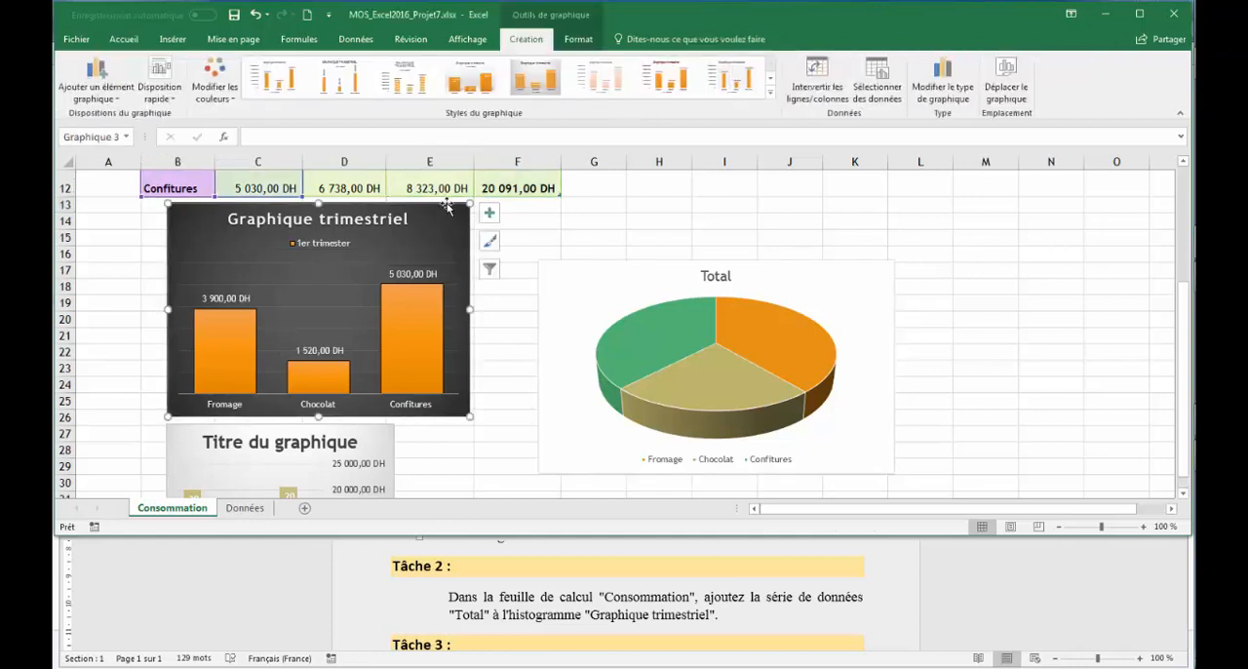
pyautogui.click(887, 80)
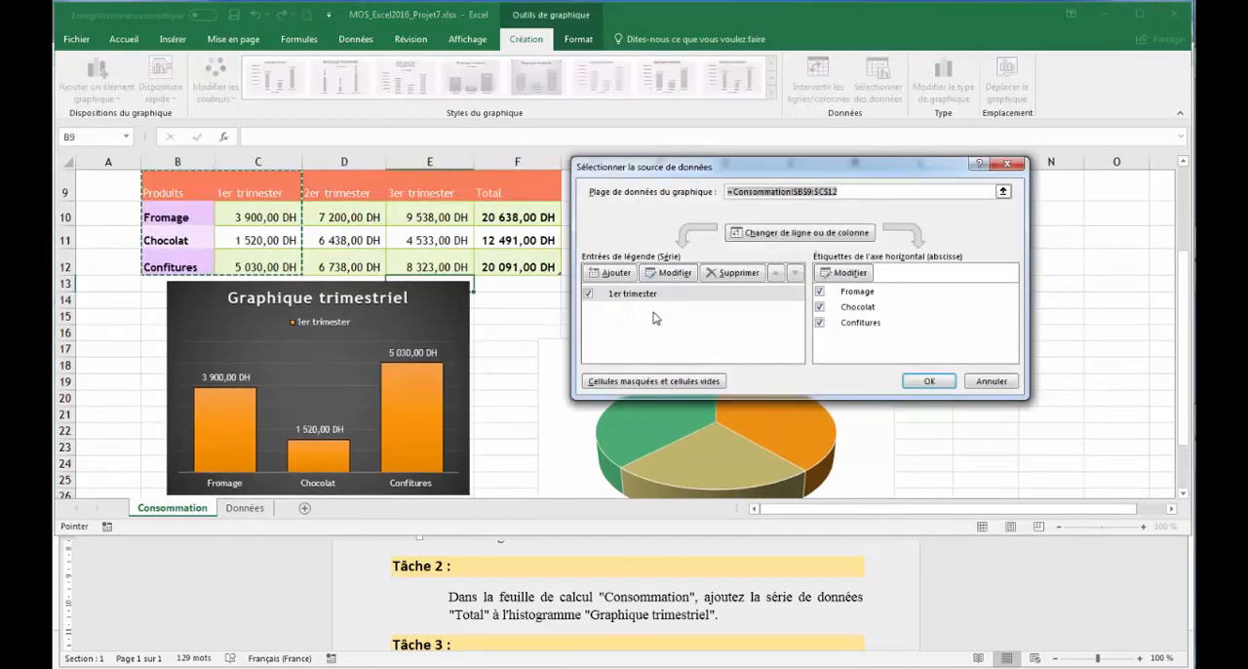
pyautogui.click(614, 273)
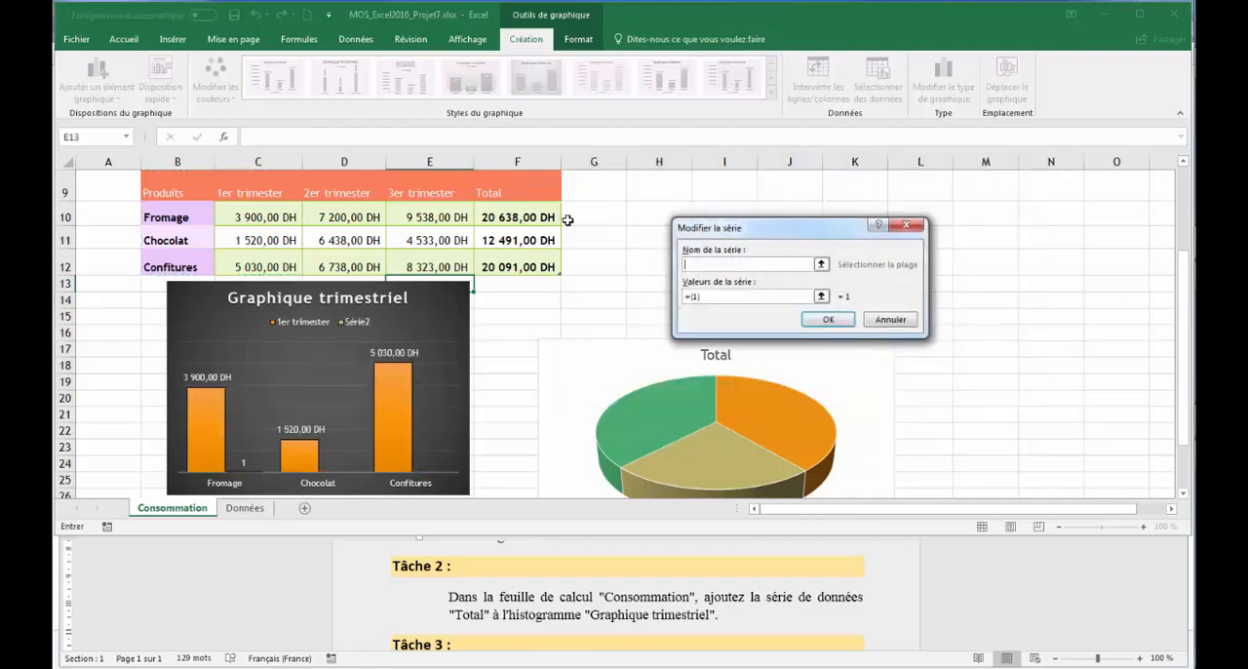
pyautogui.click(517, 189)
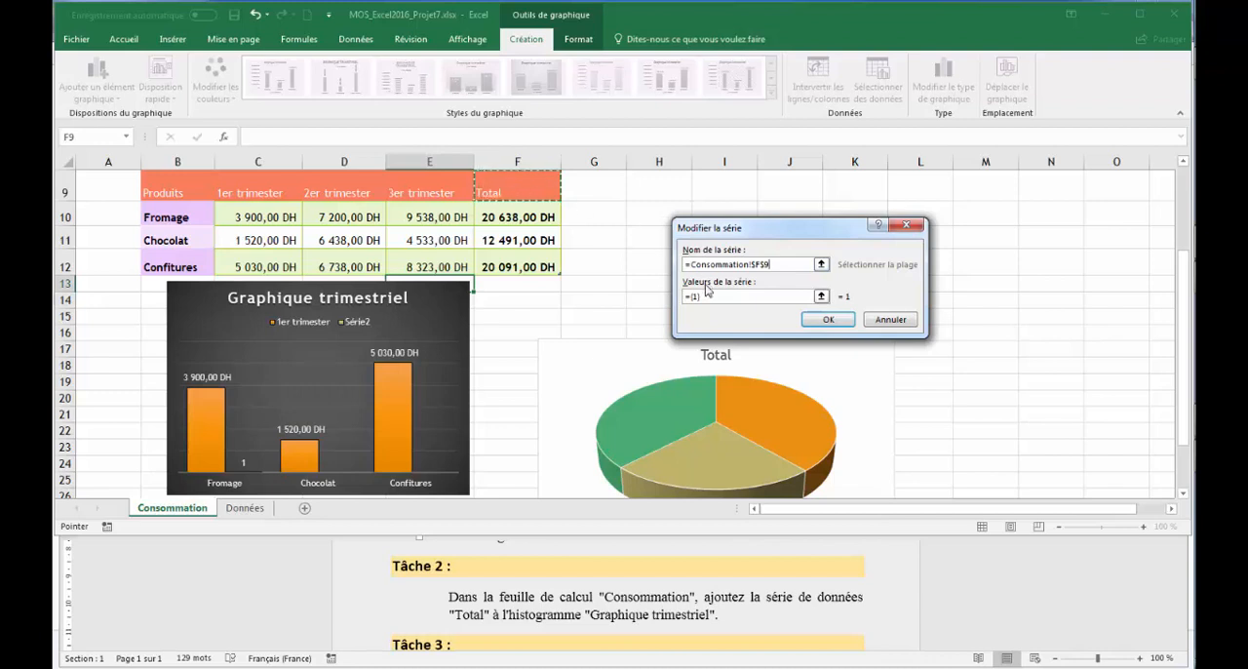
pyautogui.click(820, 296)
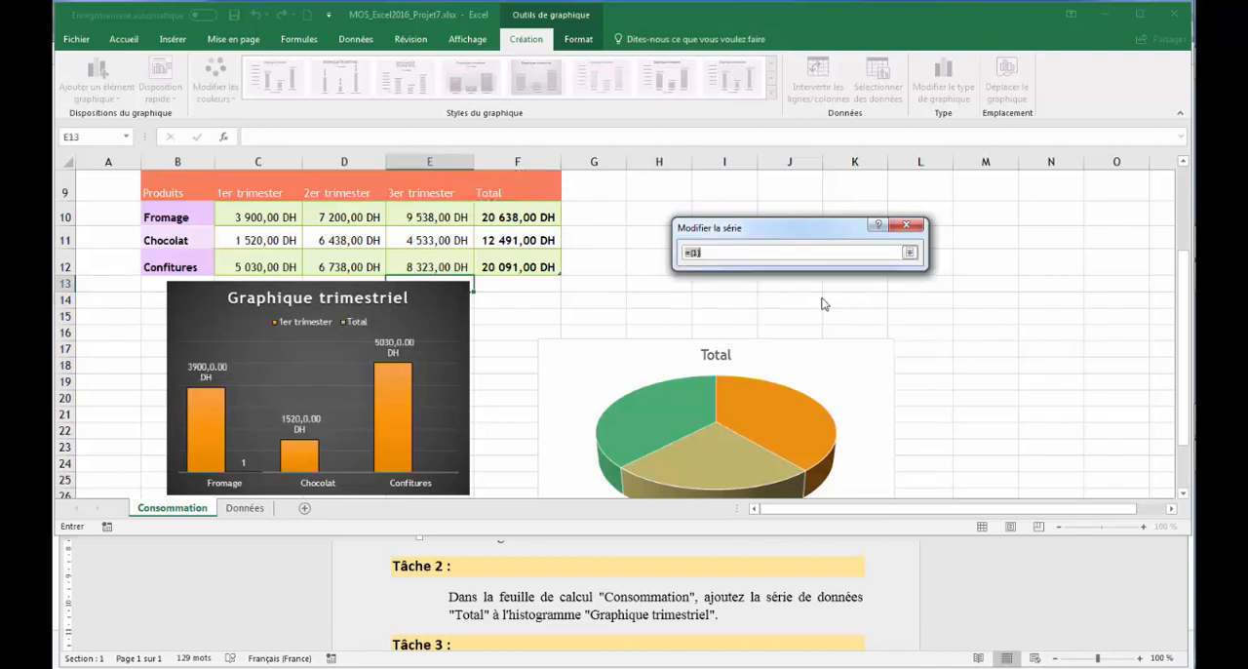
pyautogui.moveTo(519, 214); pyautogui.dragTo(518, 262)
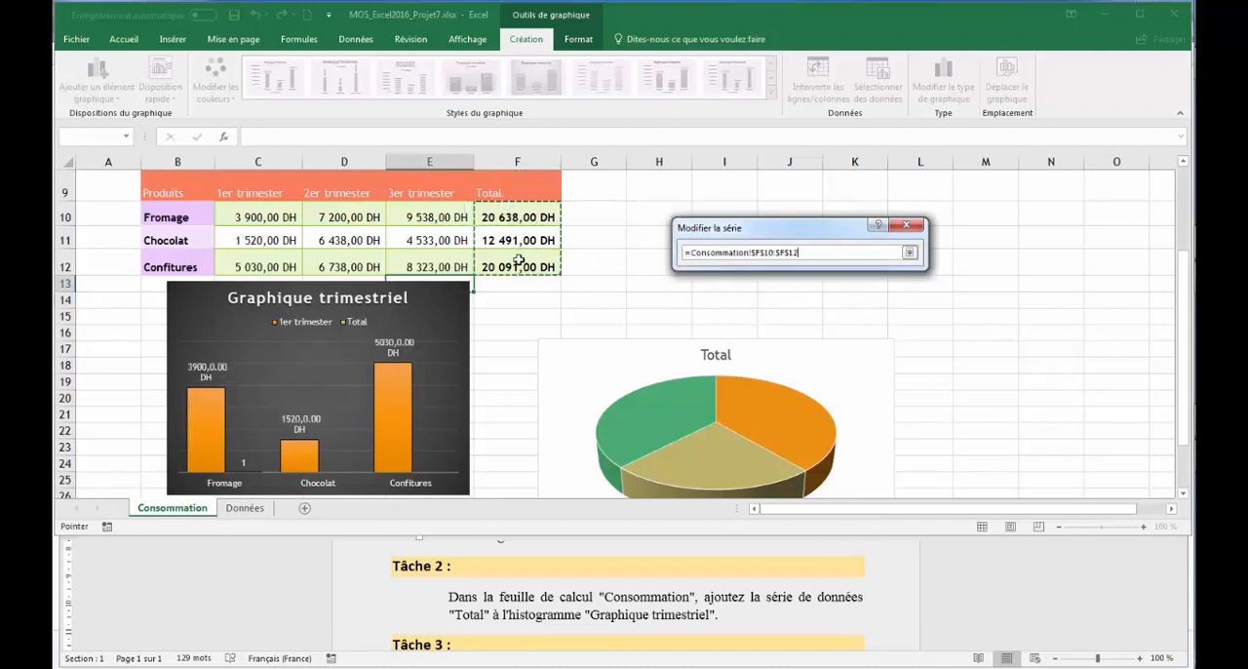
pyautogui.click(908, 251)
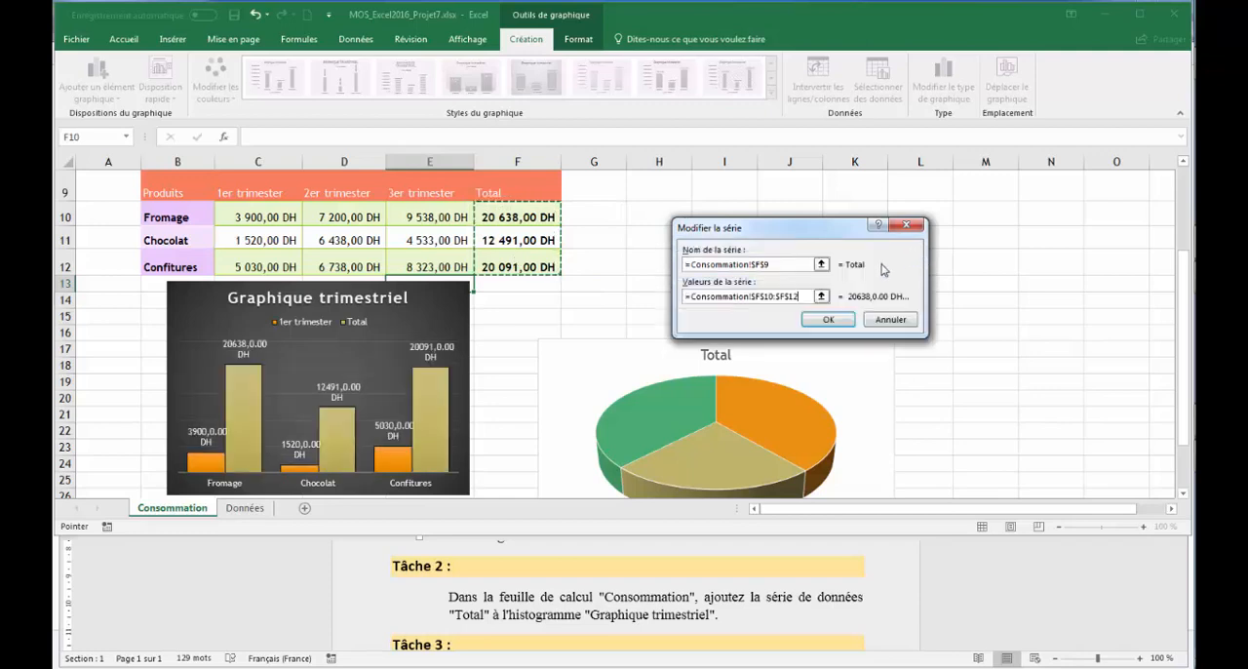
pyautogui.click(827, 320)
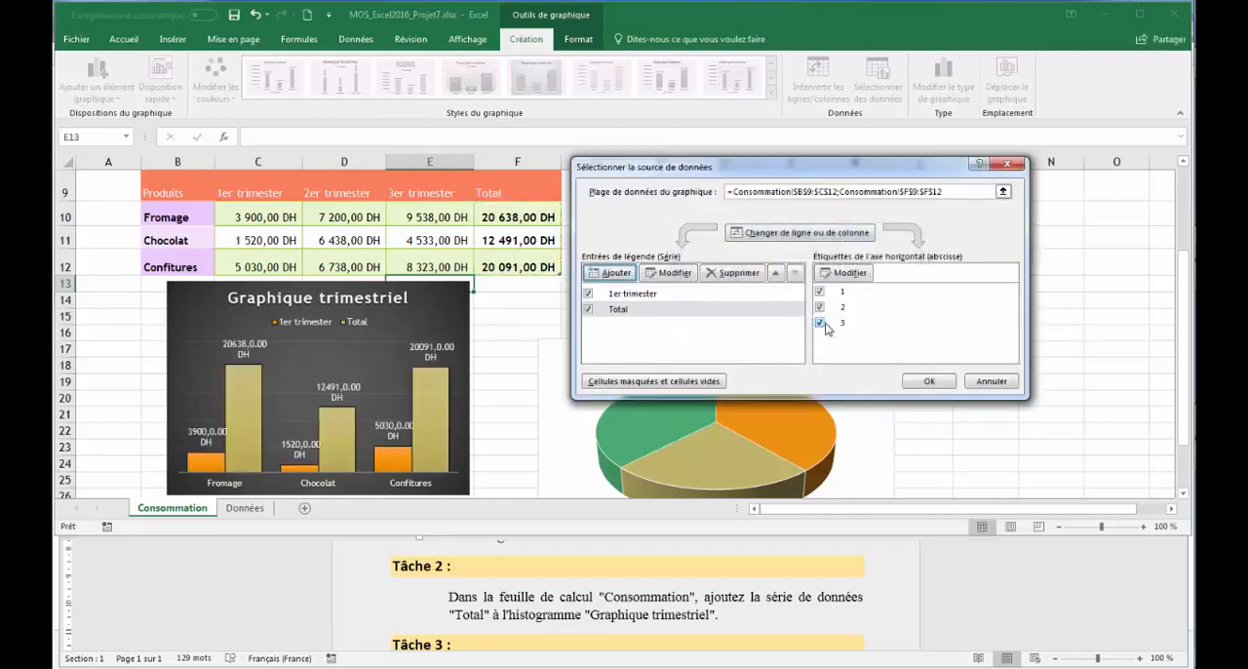
pyautogui.click(927, 380)
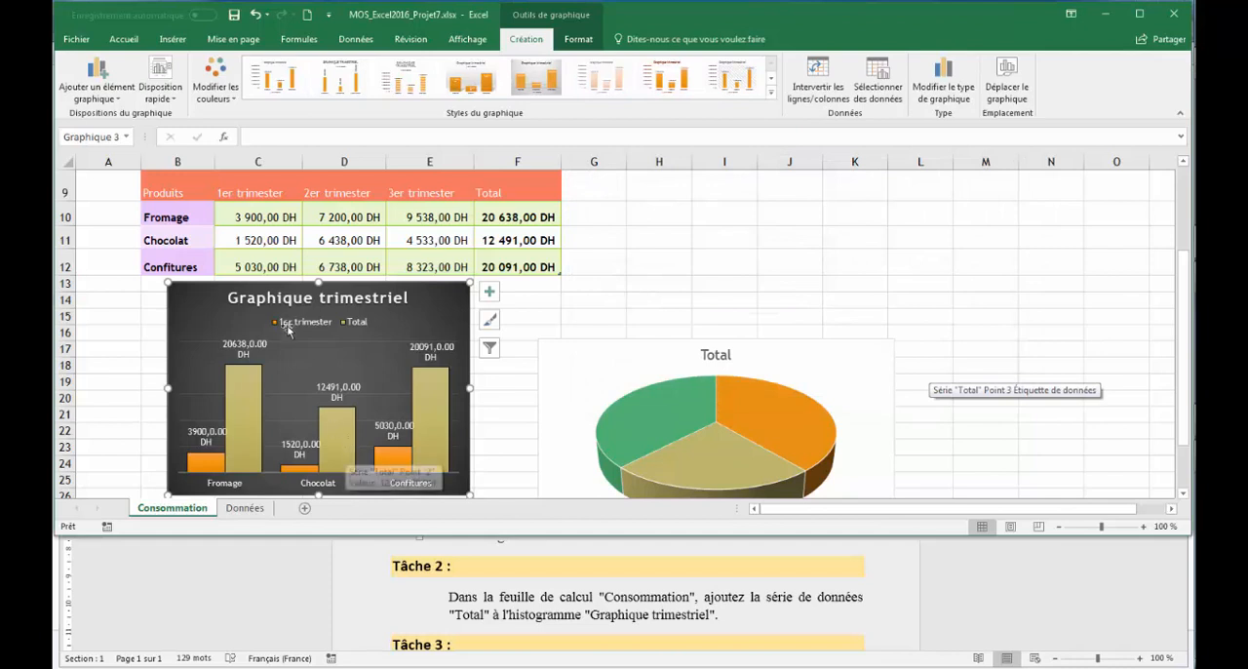
# Step: Read Tâche 3 in the Word instructions and bring up the histogram on the workbook's Données sheet
pyautogui.click(705, 589)
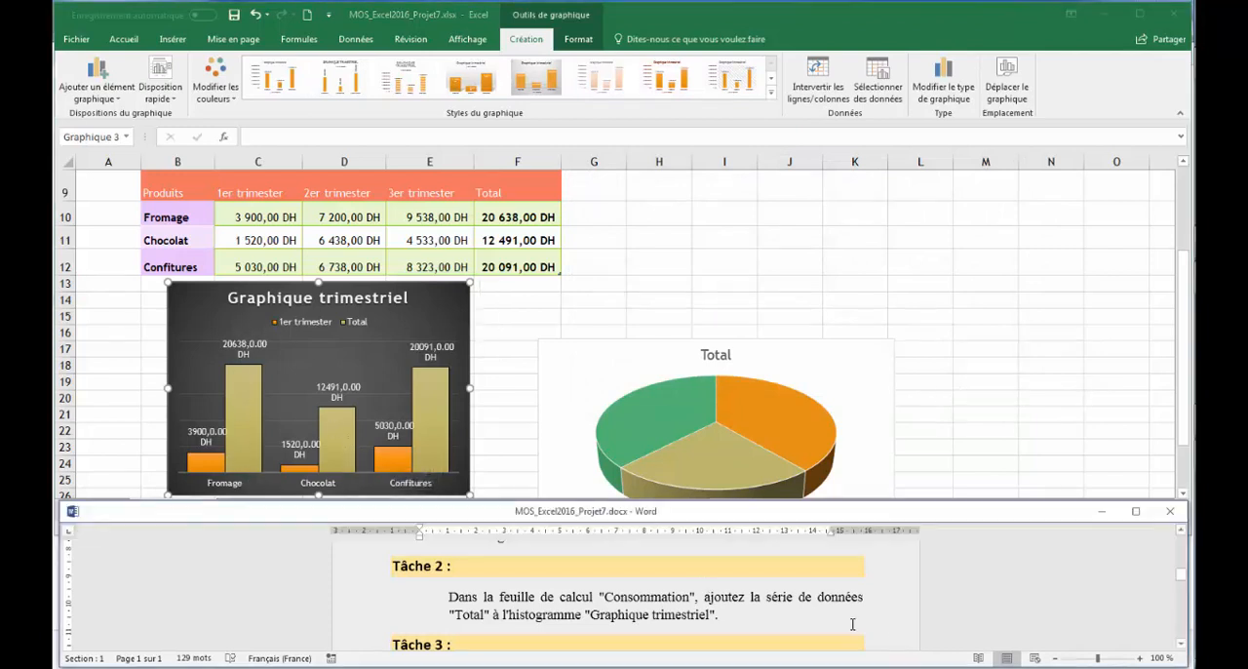
pyautogui.scroll(-3, 903, 642)
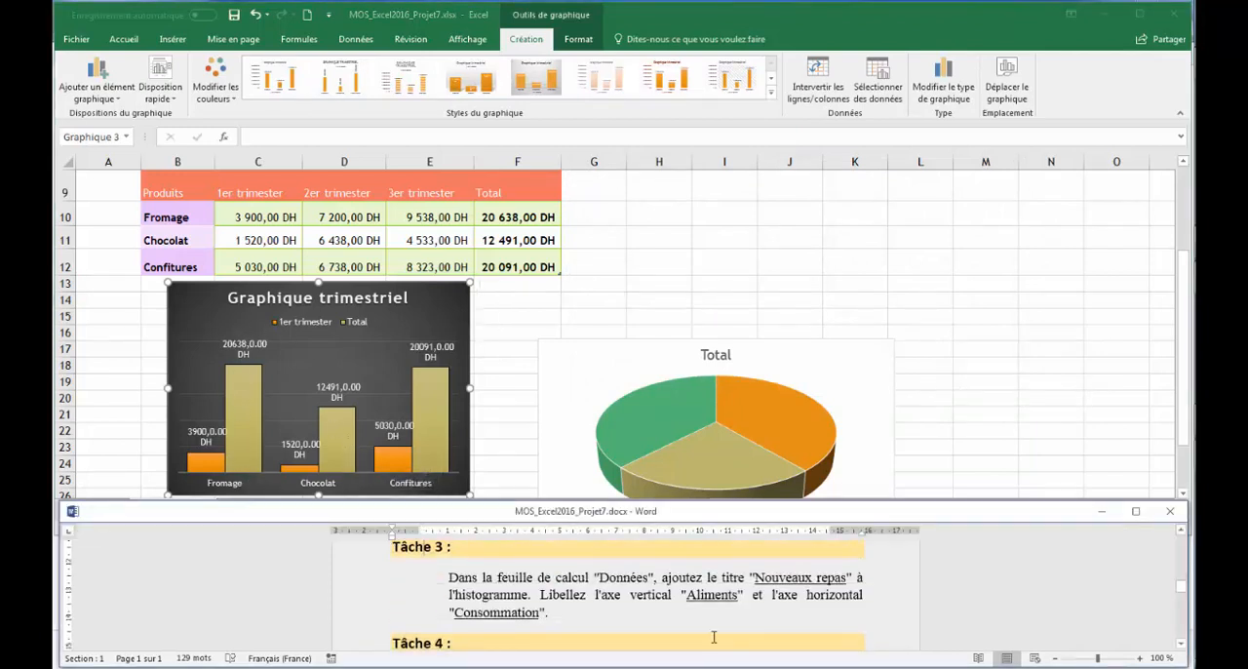
pyautogui.click(712, 261)
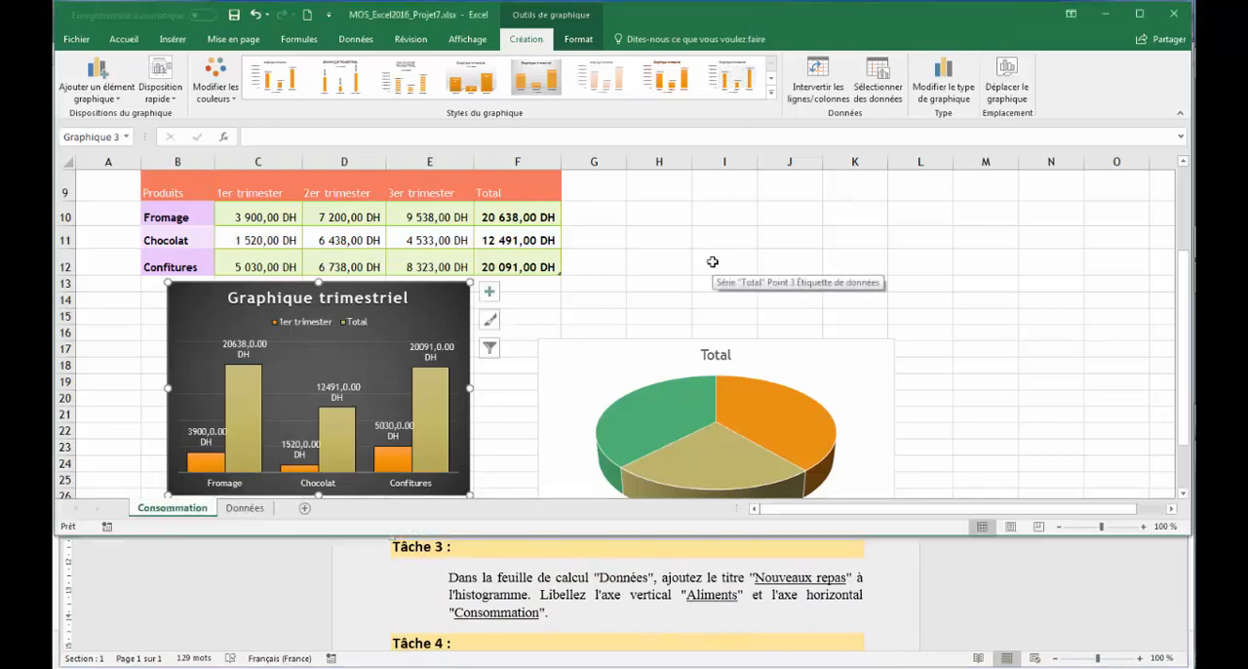
pyautogui.click(245, 508)
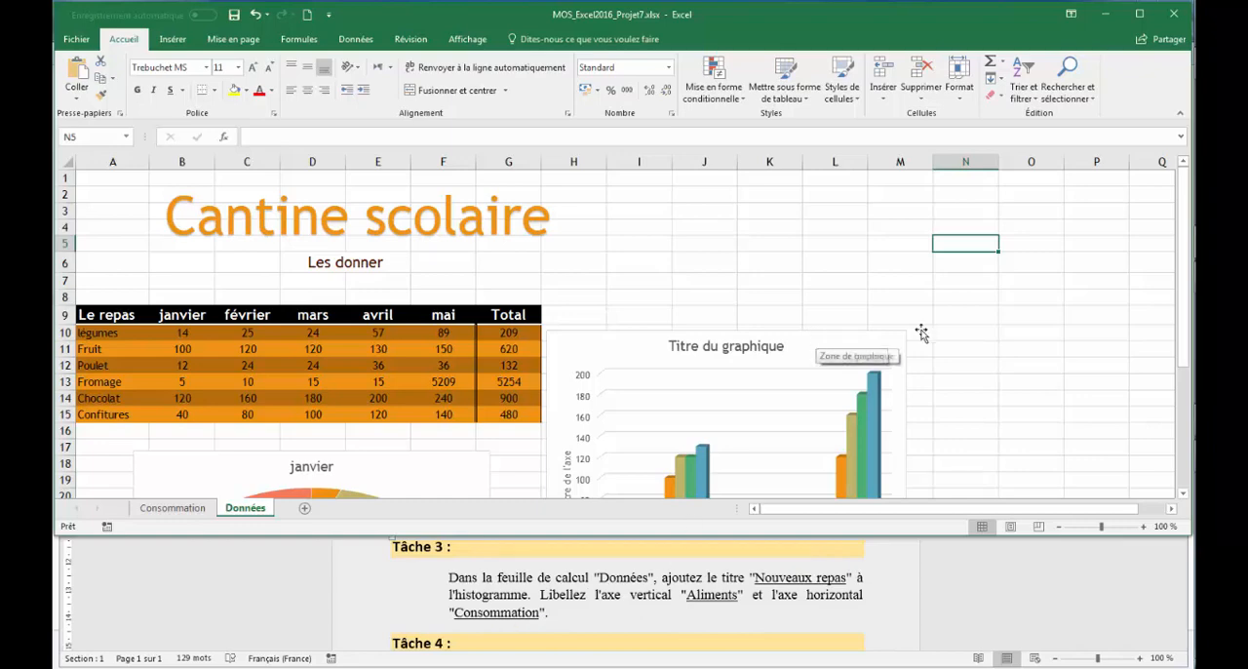
pyautogui.moveTo(1190, 273); pyautogui.dragTo(1182, 359)
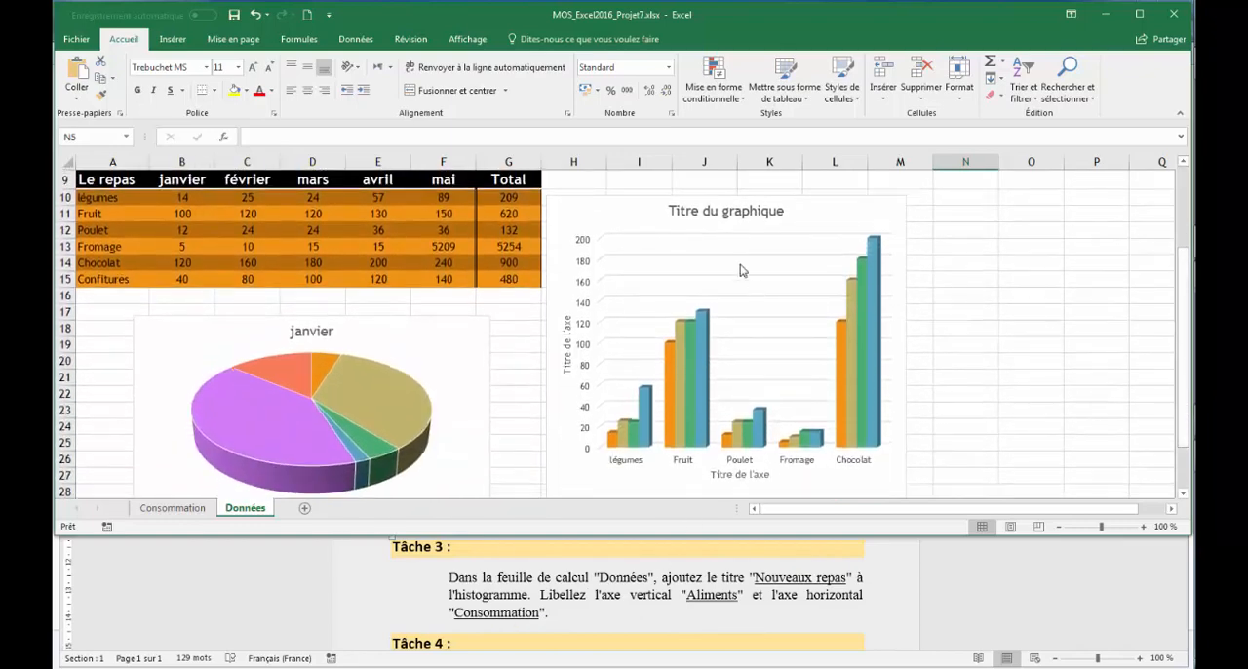
# Step: Switch to the Word instructions and copy the title "Nouveaux repas" from Tâche 3
pyautogui.click(756, 579)
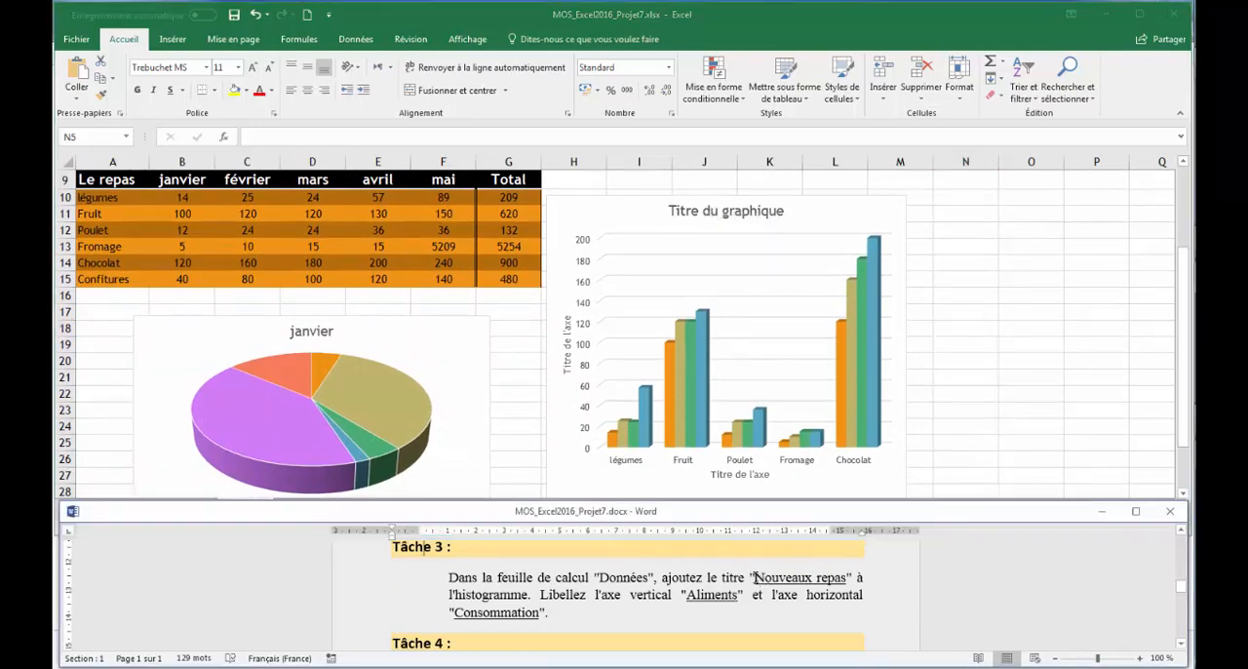
pyautogui.moveTo(805, 578); pyautogui.dragTo(846, 578)
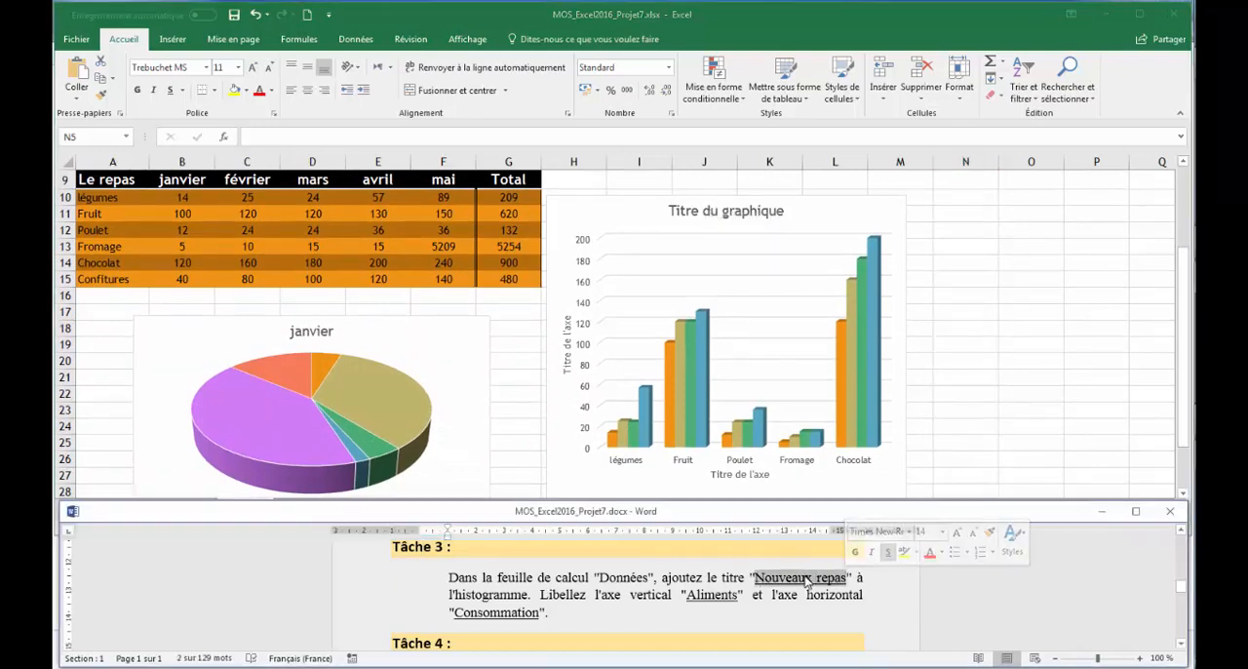
pyautogui.rightClick(807, 581)
pyautogui.click(836, 417)
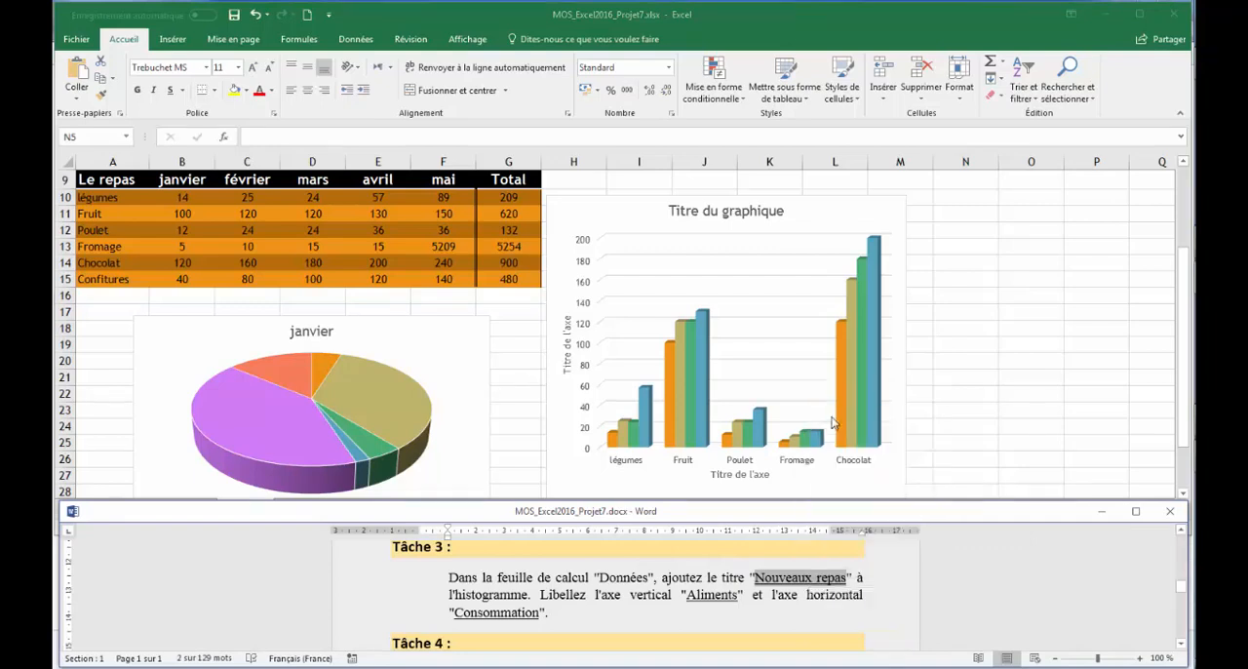
# Step: In Excel, replace the Données histogram's placeholder chart title with the copied "Nouveaux repas", keeping text only
pyautogui.click(691, 203)
pyautogui.click(689, 209)
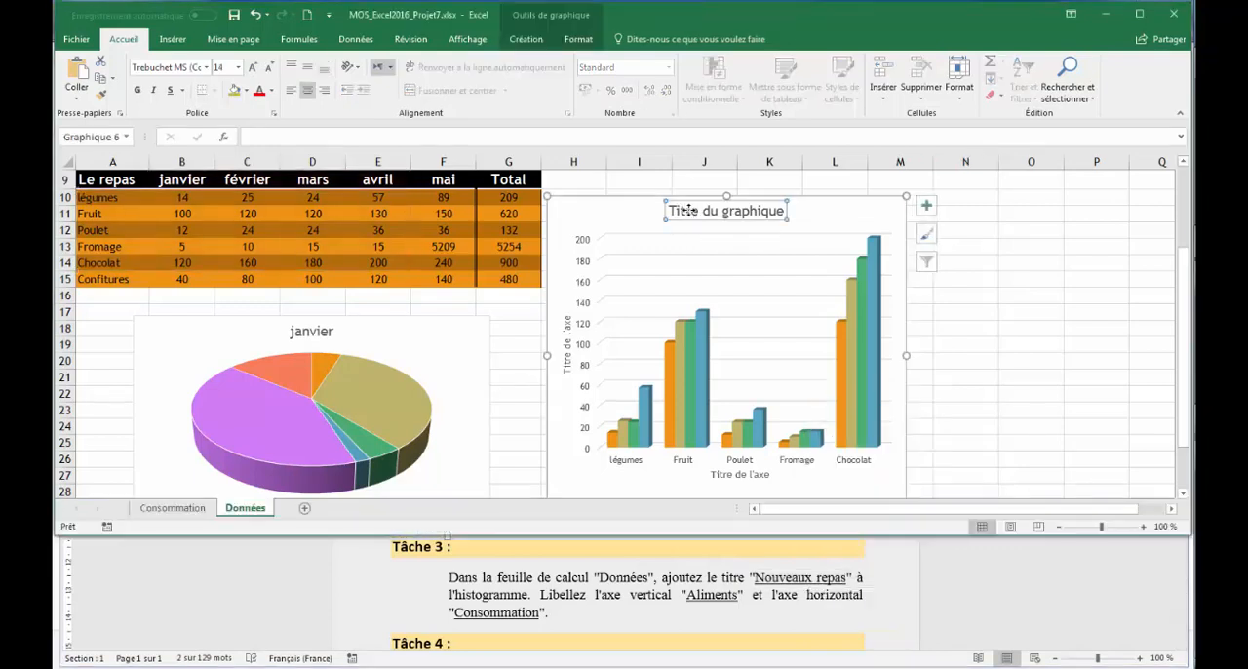
pyautogui.click(689, 210)
pyautogui.tripleClick(689, 210)
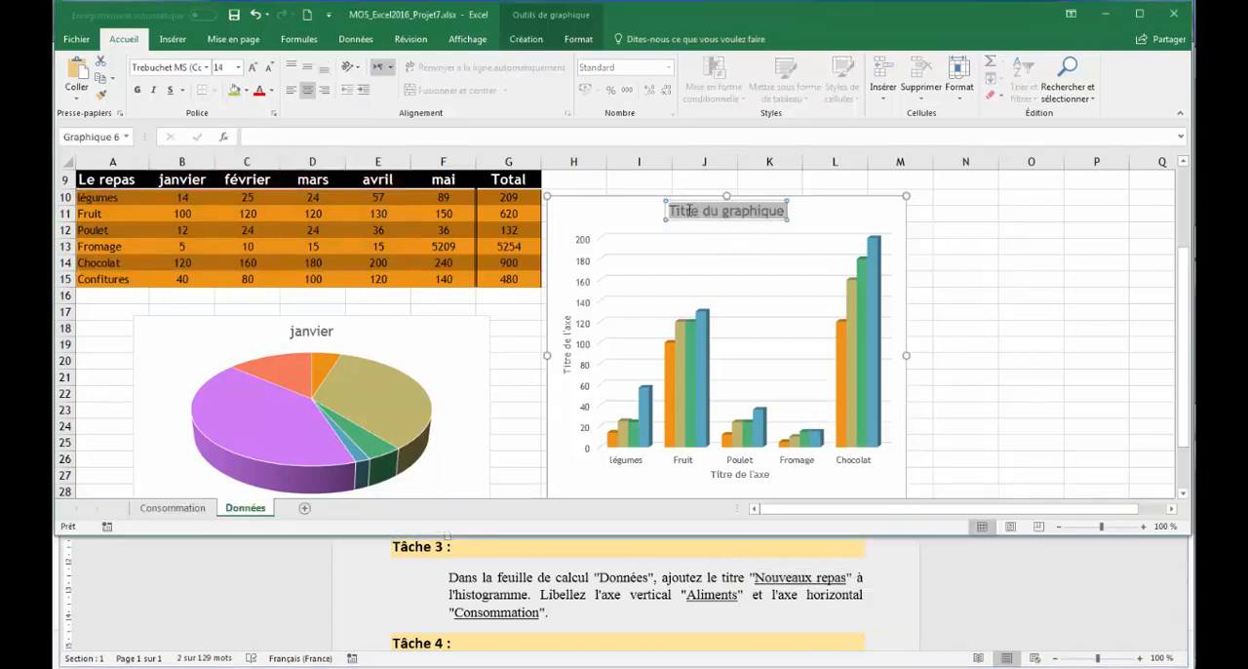
pyautogui.rightClick(689, 211)
pyautogui.press('Escape')
pyautogui.hotkey('ctrl', 'v')
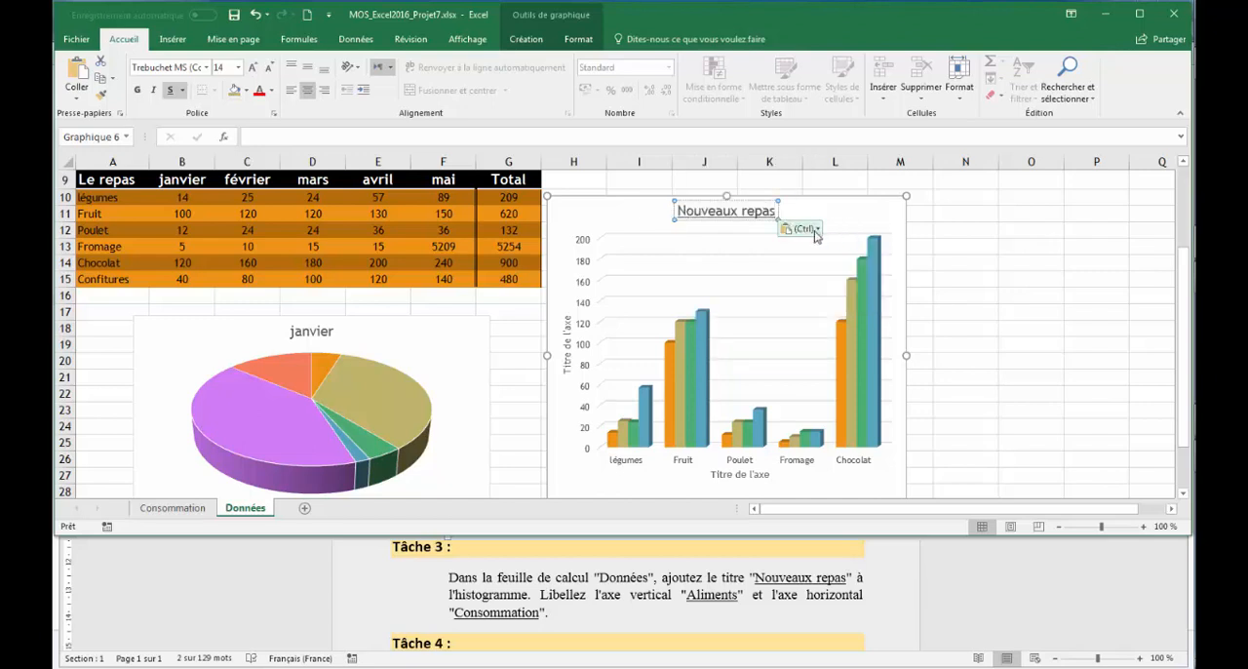
pyautogui.click(802, 228)
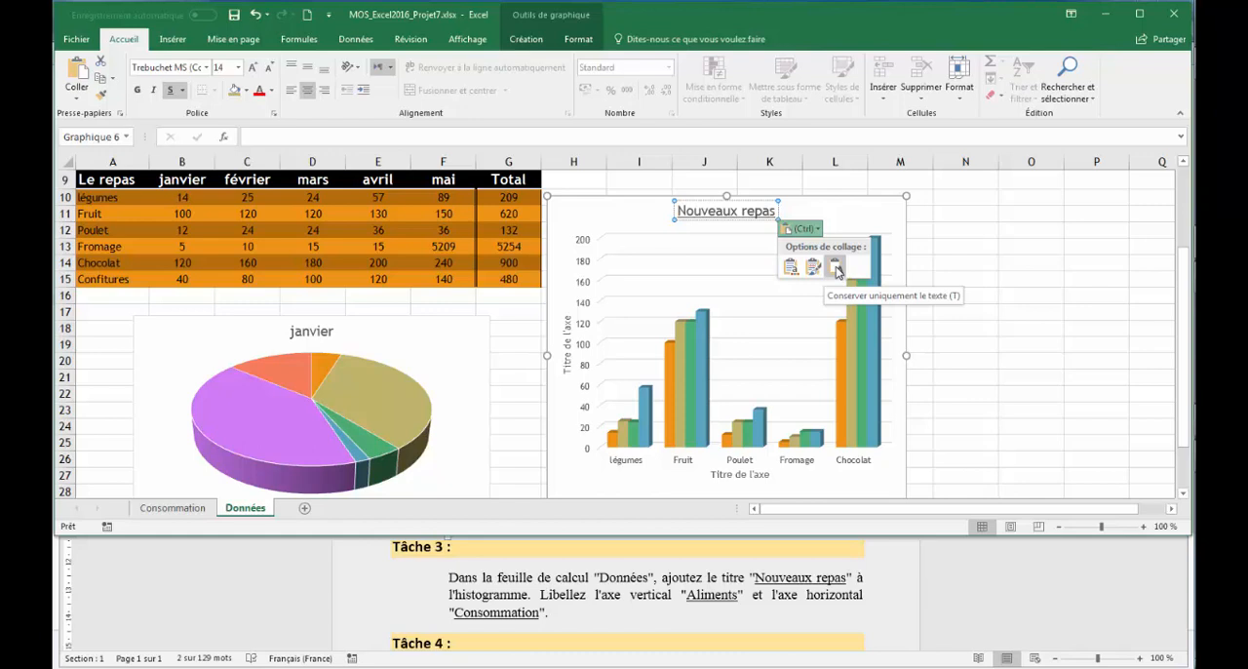
pyautogui.click(835, 271)
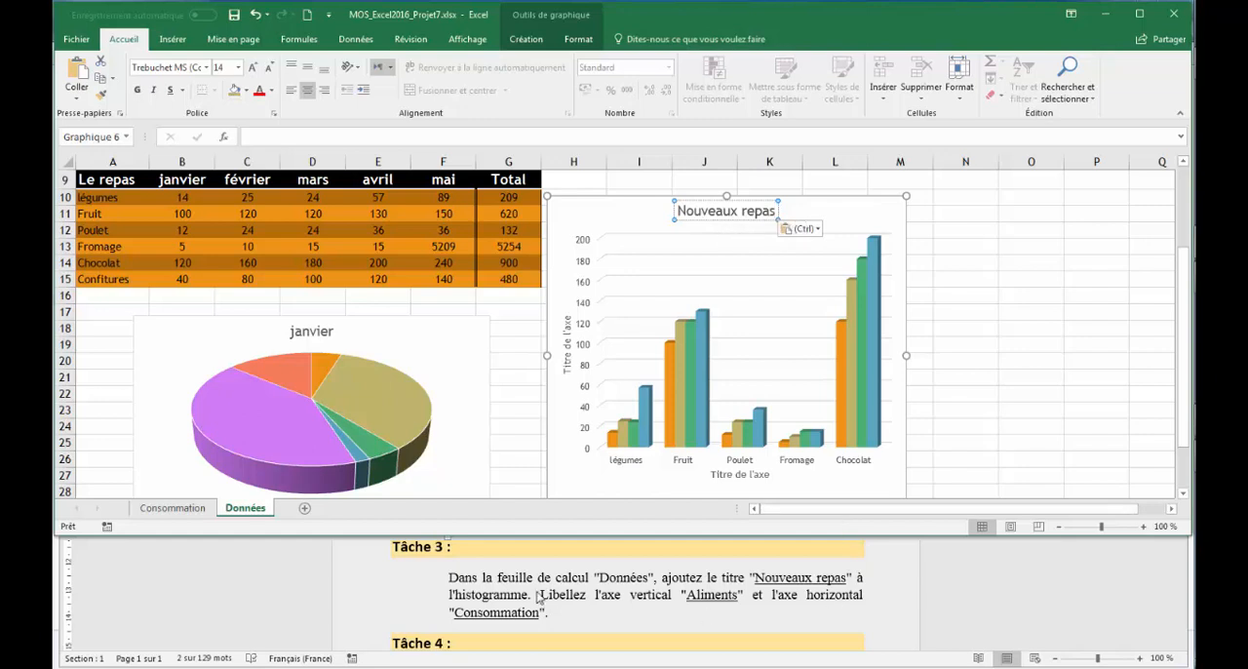
# Step: Switch to the Word instructions and copy the vertical axis label "Aliments"
pyautogui.click(698, 601)
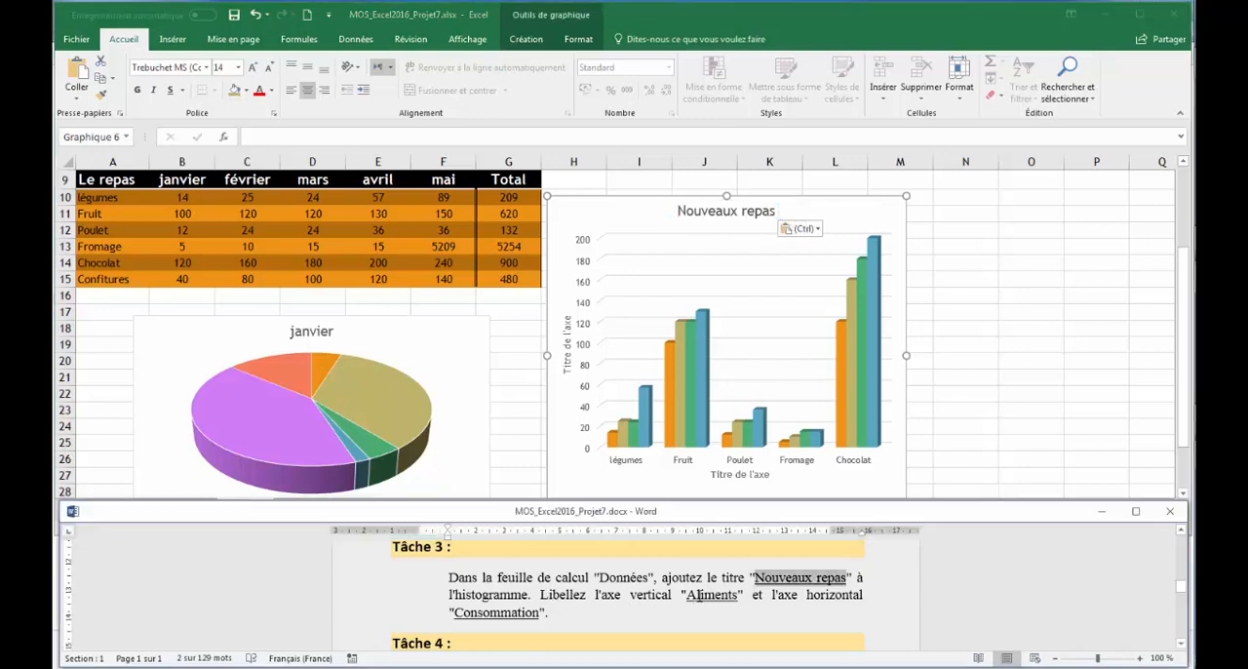
pyautogui.doubleClick(698, 597)
pyautogui.rightClick(699, 598)
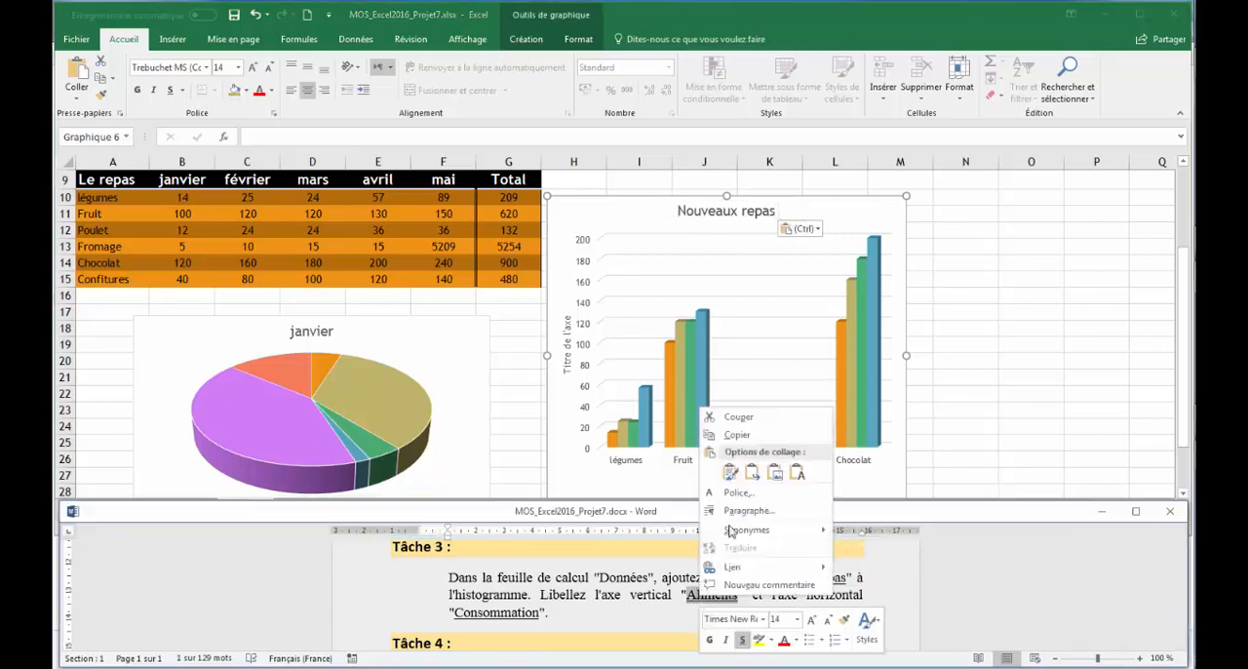
pyautogui.click(736, 435)
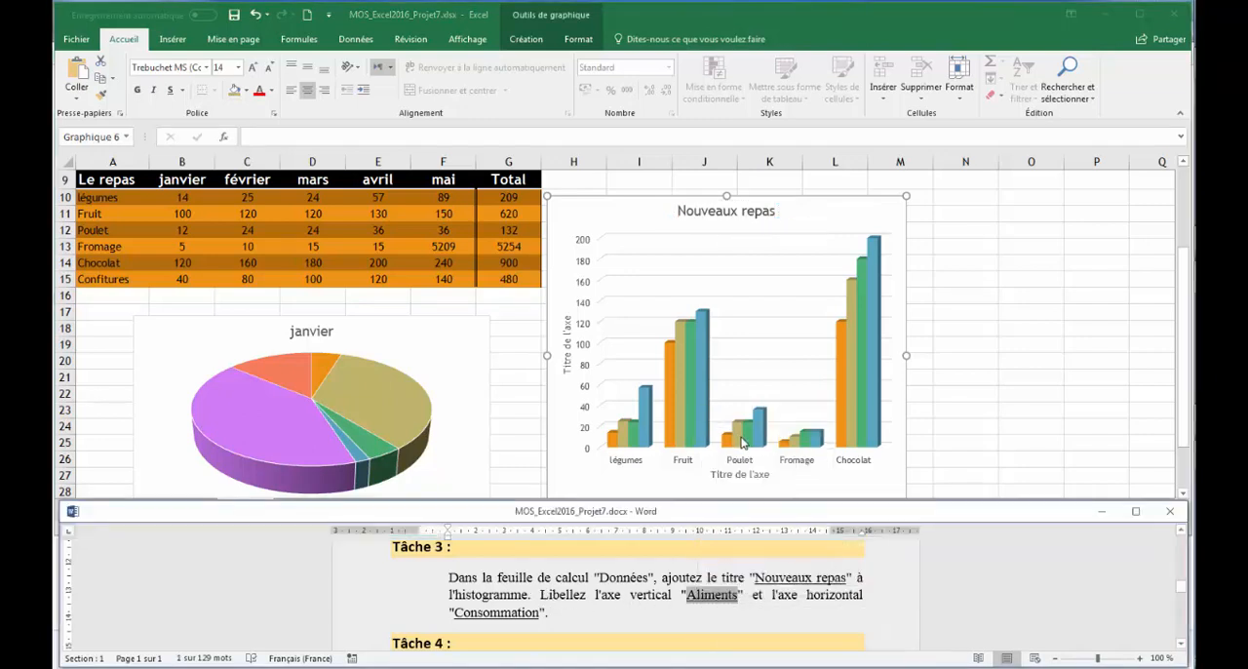
# Step: In Excel, replace the histogram's vertical axis title with the copied "Aliments", keeping text only
pyautogui.click(569, 359)
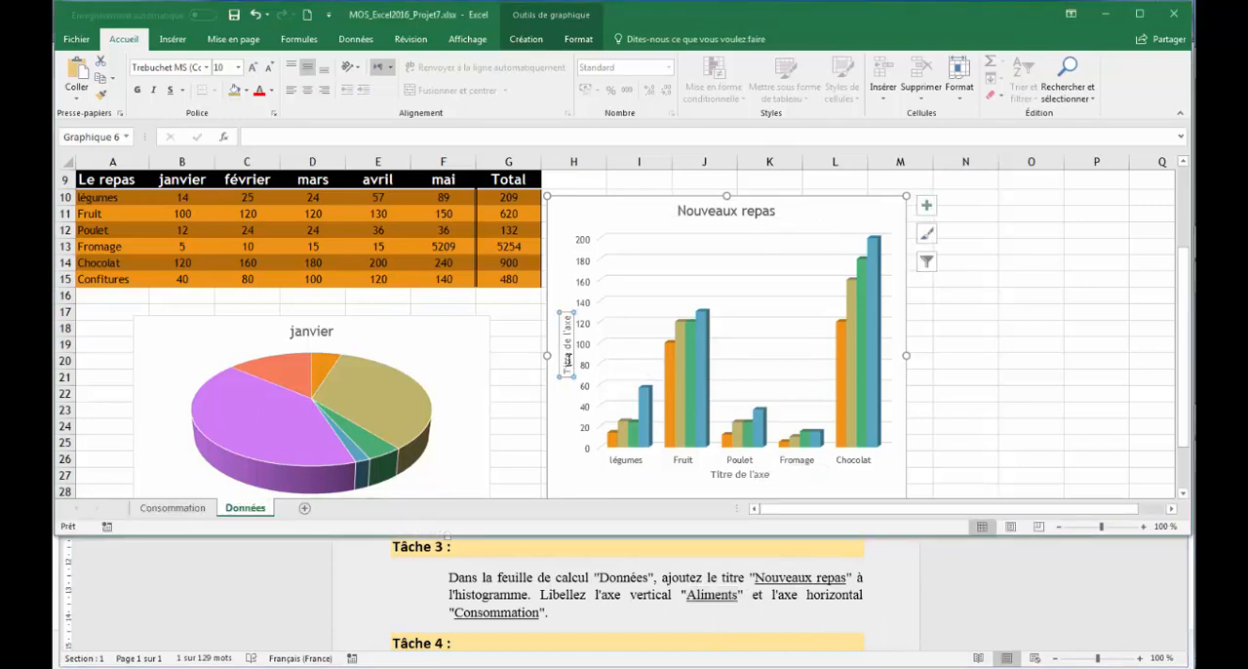
pyautogui.rightClick(569, 360)
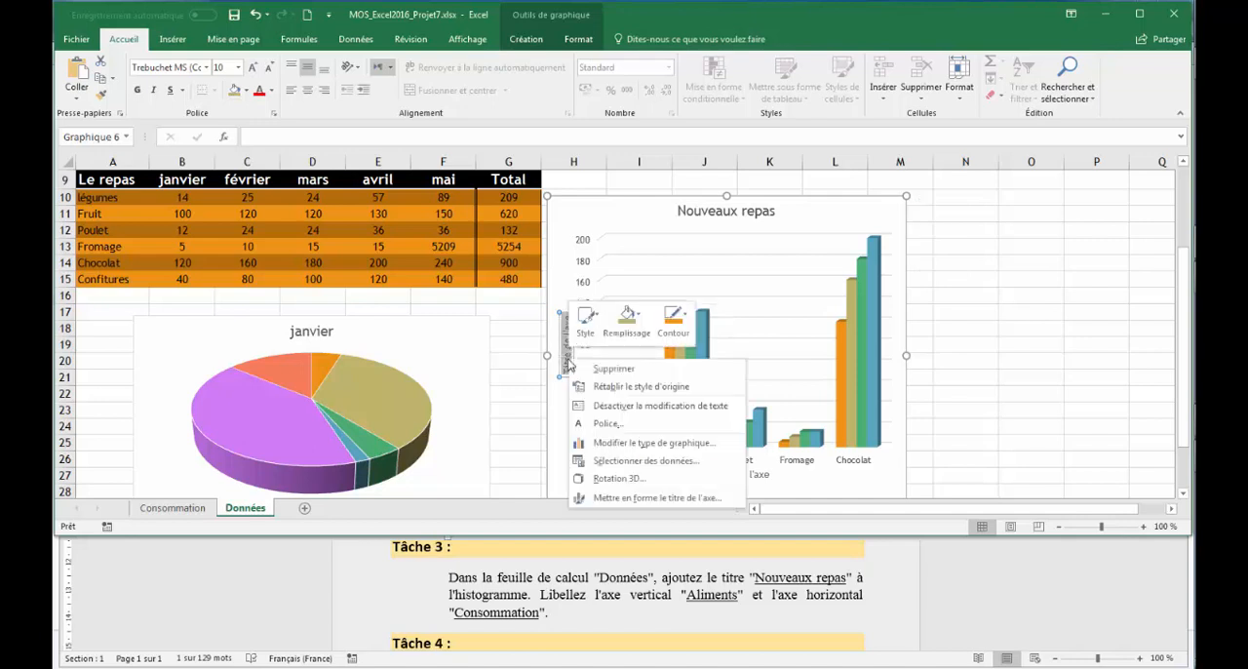
pyautogui.click(570, 363)
pyautogui.hotkey('ctrl', 'v')
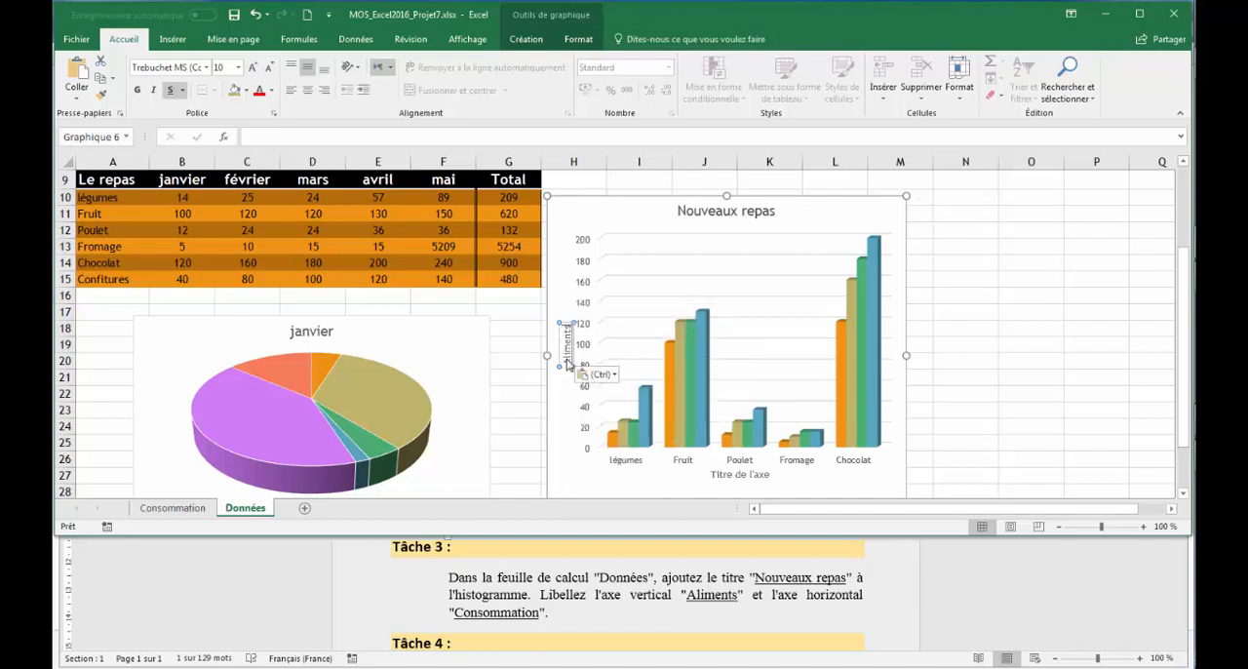
pyautogui.click(596, 374)
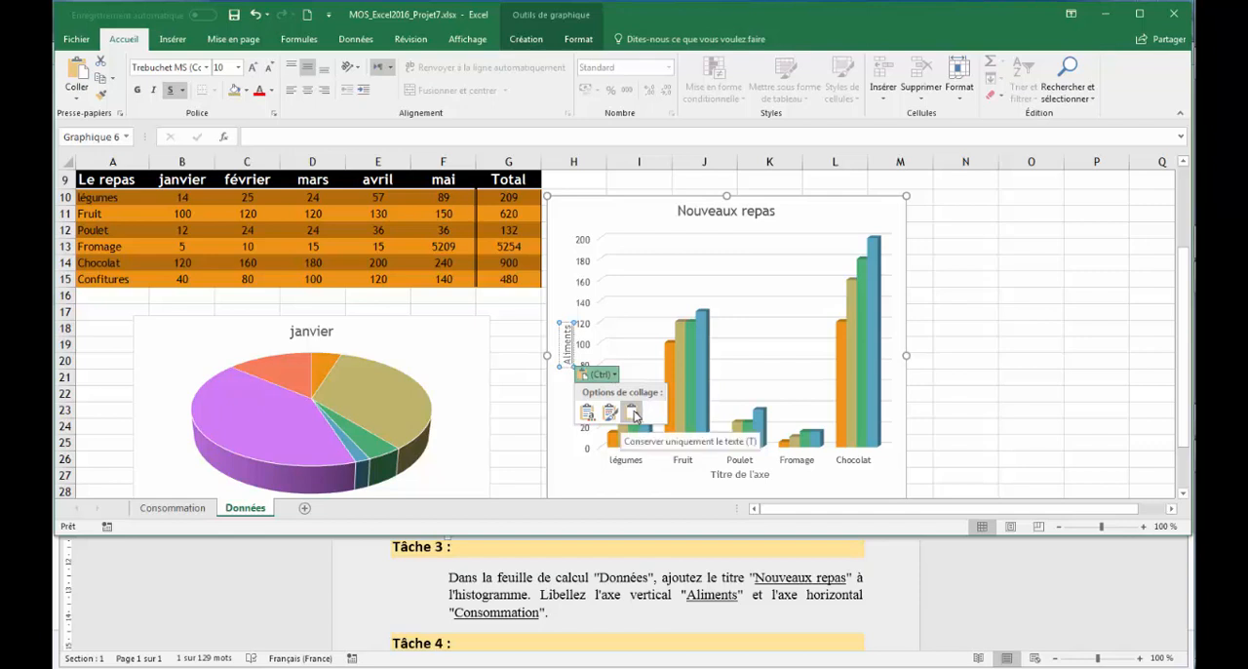
pyautogui.click(634, 414)
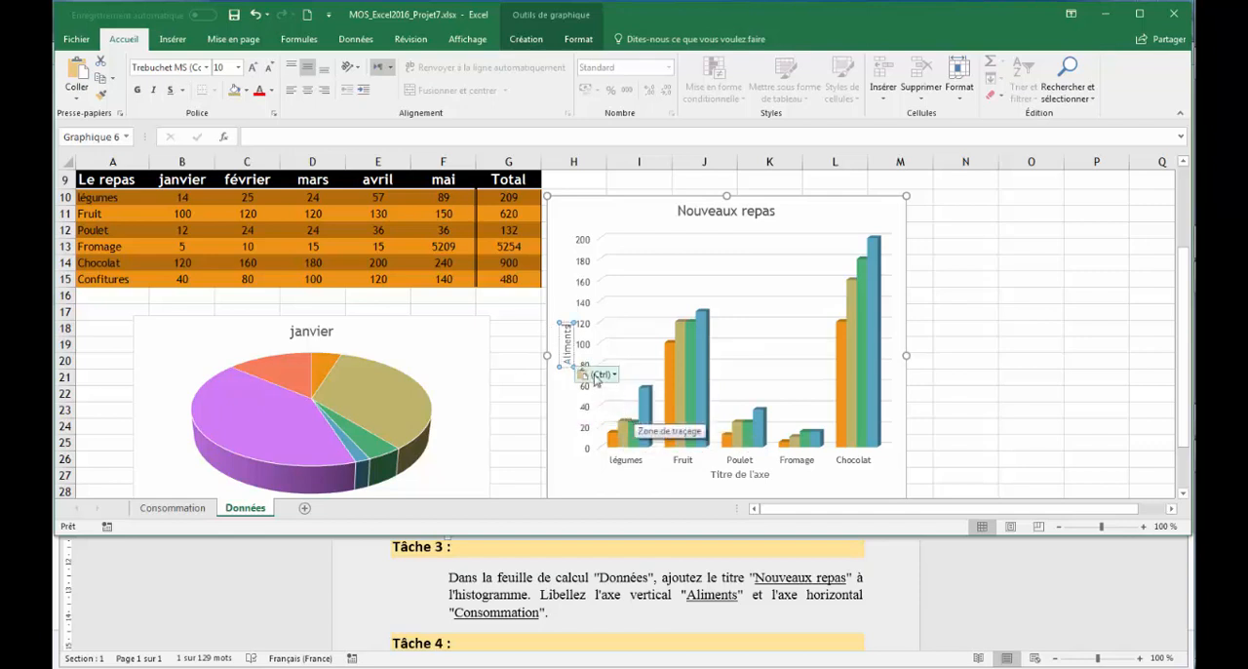
# Step: Switch to the Word instructions and copy the horizontal axis label "Consommation"
pyautogui.click(505, 614)
pyautogui.doubleClick(505, 614)
pyautogui.rightClick(505, 614)
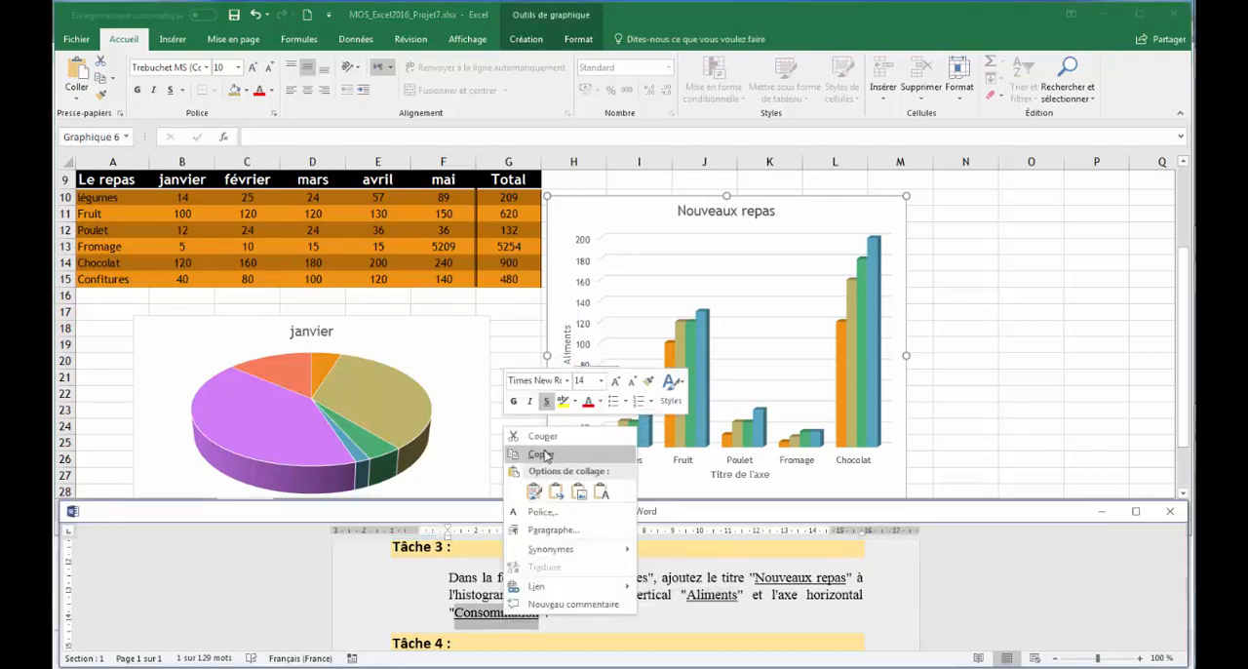
pyautogui.click(542, 455)
# Step: In Excel, replace the histogram's horizontal axis title with the copied "Consommation", keeping text only
pyautogui.click(748, 475)
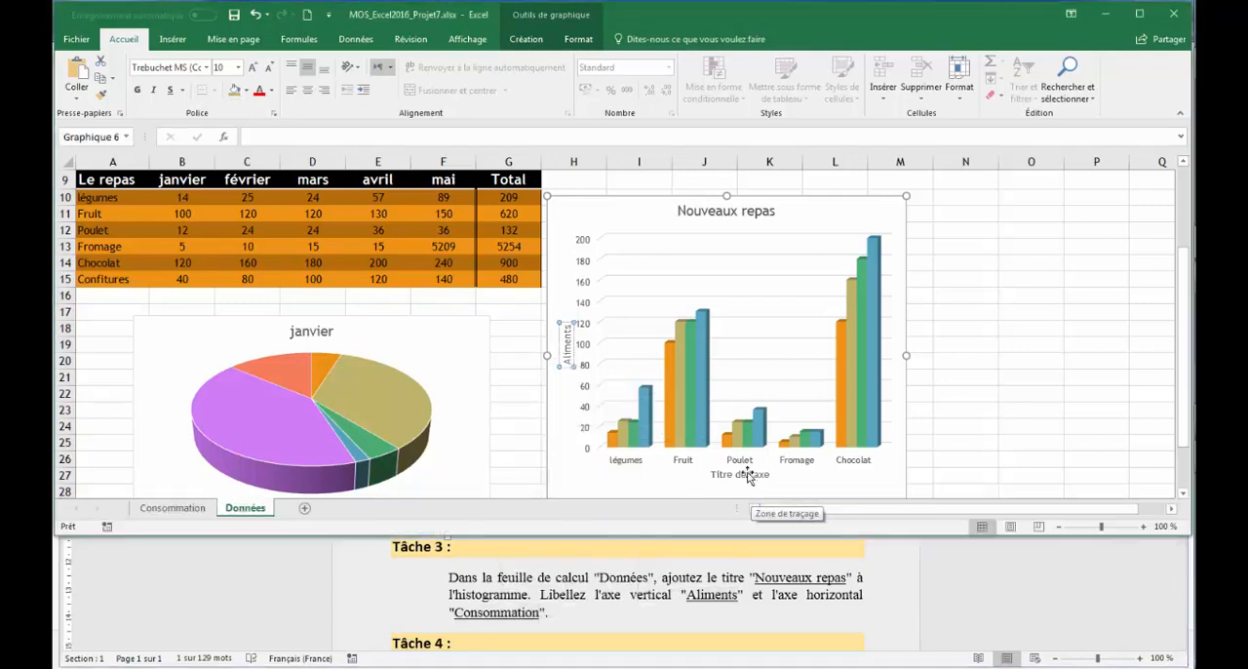
pyautogui.tripleClick(748, 475)
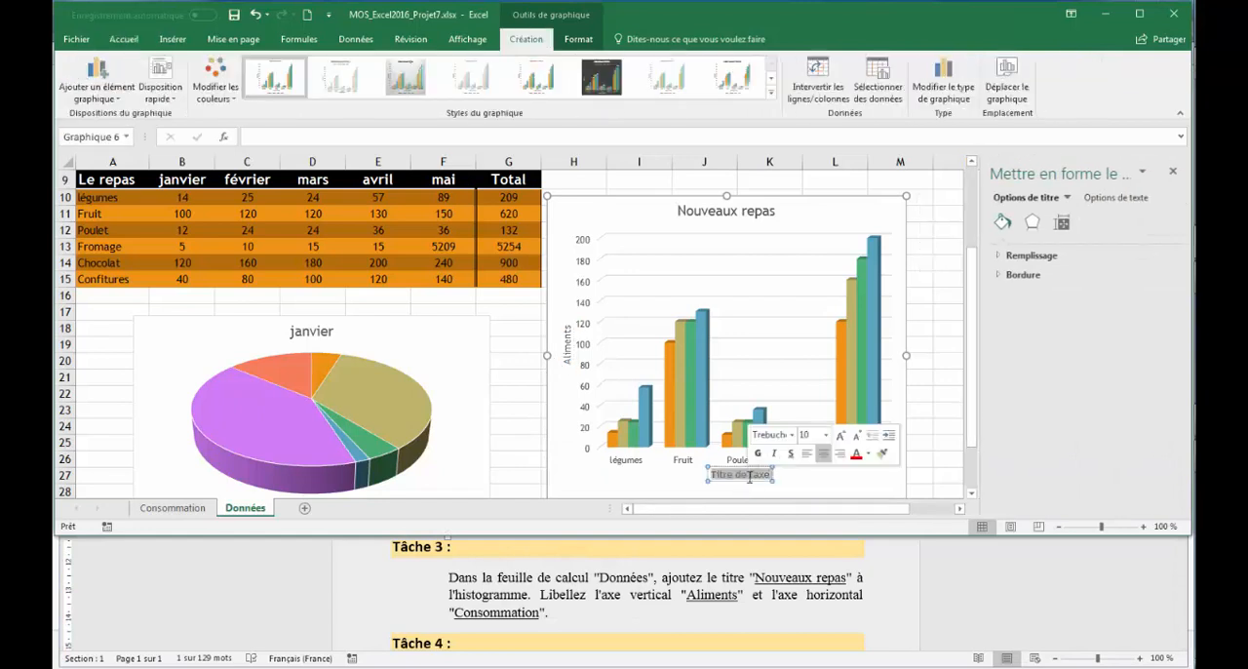
pyautogui.click(1172, 171)
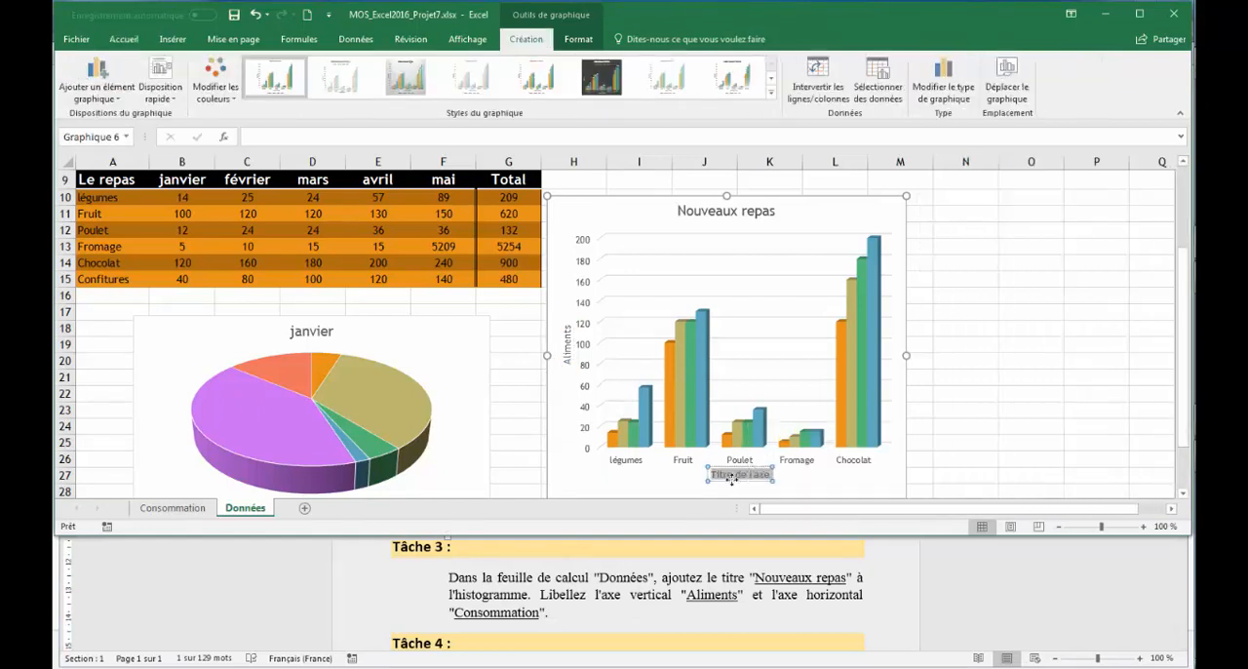
pyautogui.hotkey('ctrl', 'v')
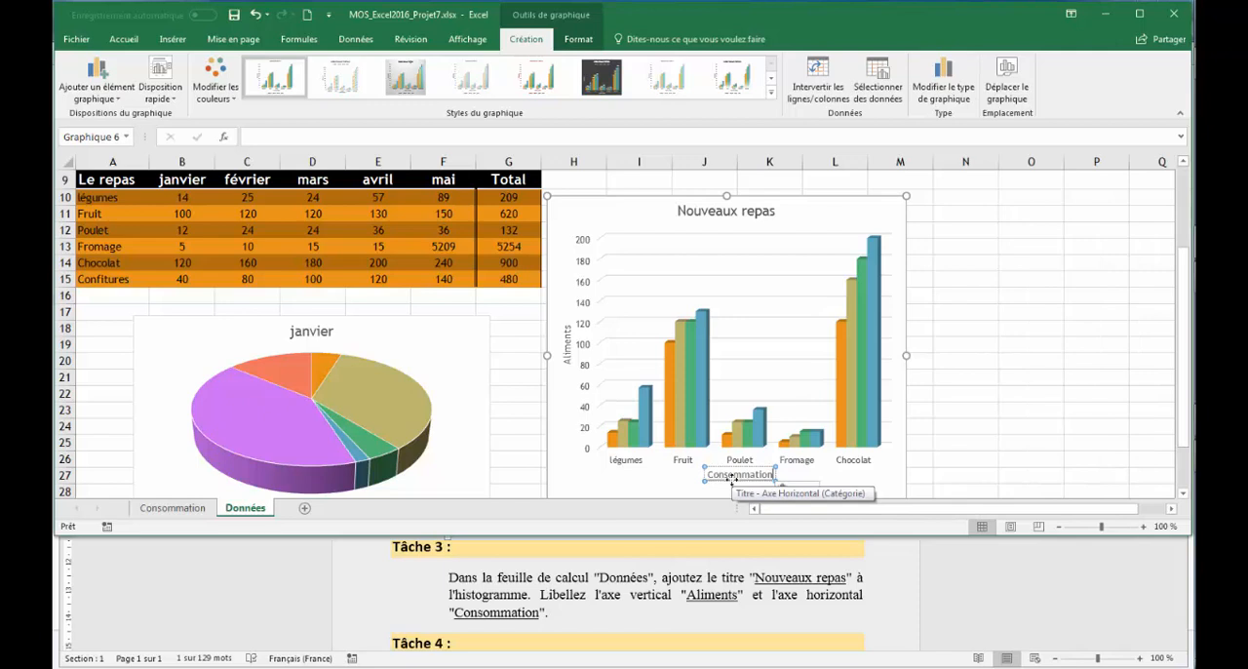
pyautogui.click(815, 489)
pyautogui.click(831, 527)
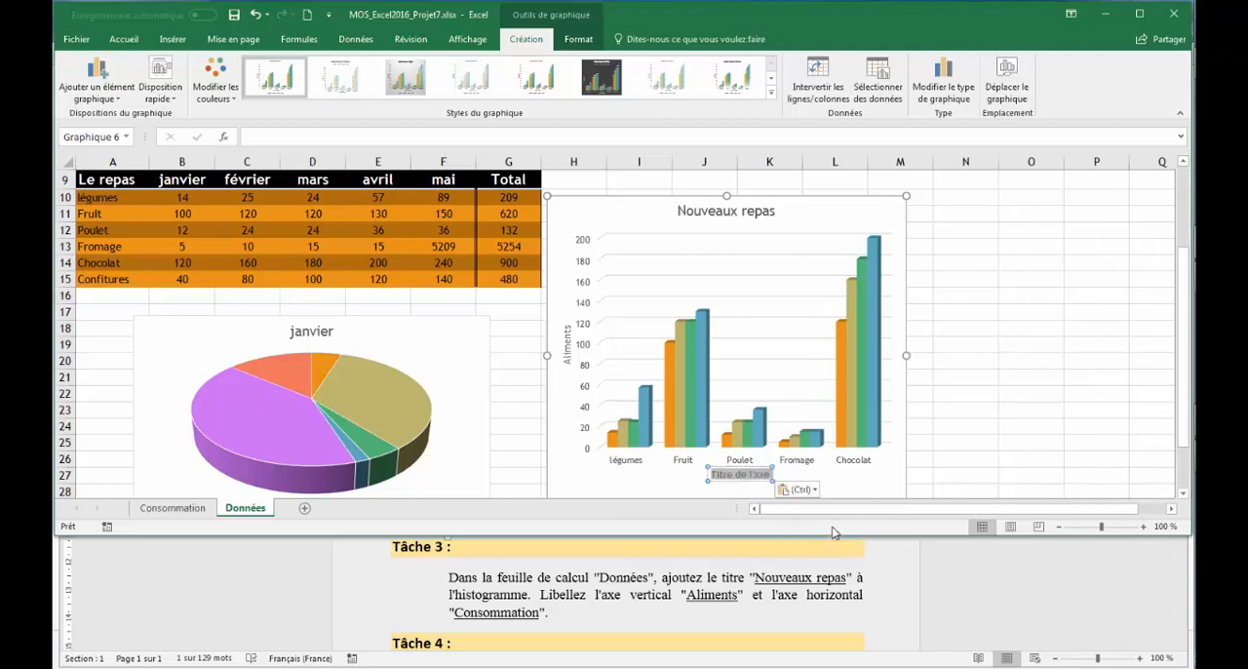
# Step: Read Tâche 4 in the Word instructions and, in Excel, apply Style 3 and Palette monochrome 2 to the 3D pie chart on Données
pyautogui.click(620, 614)
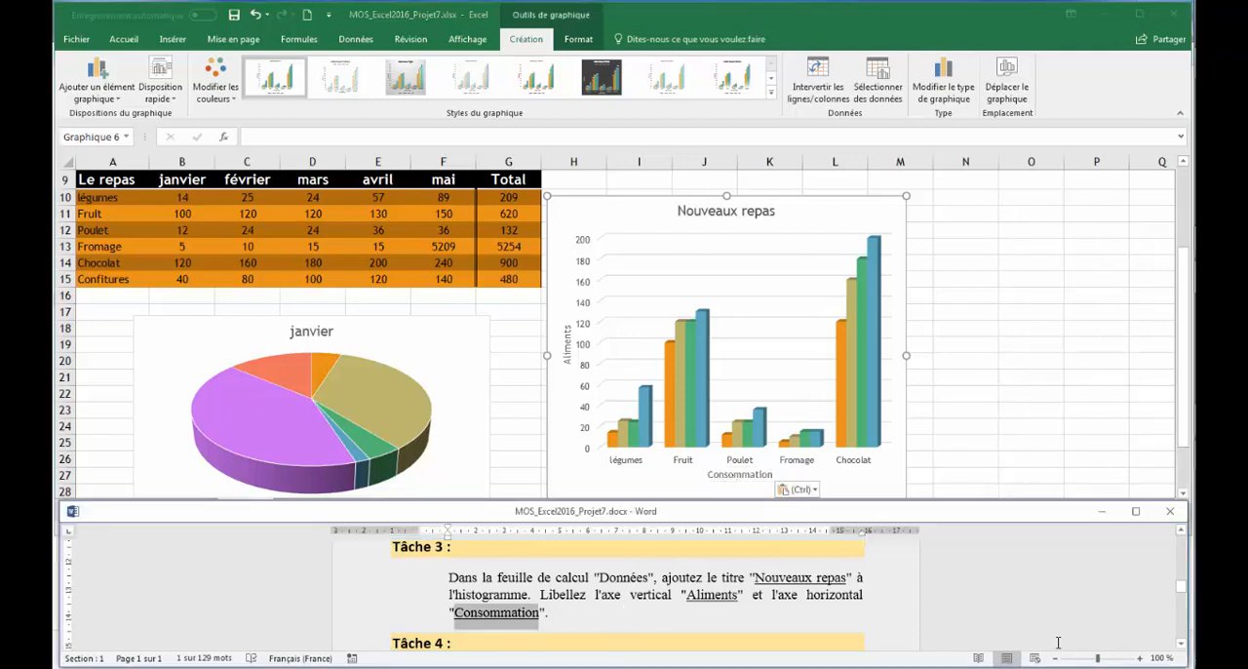
pyautogui.click(1180, 644)
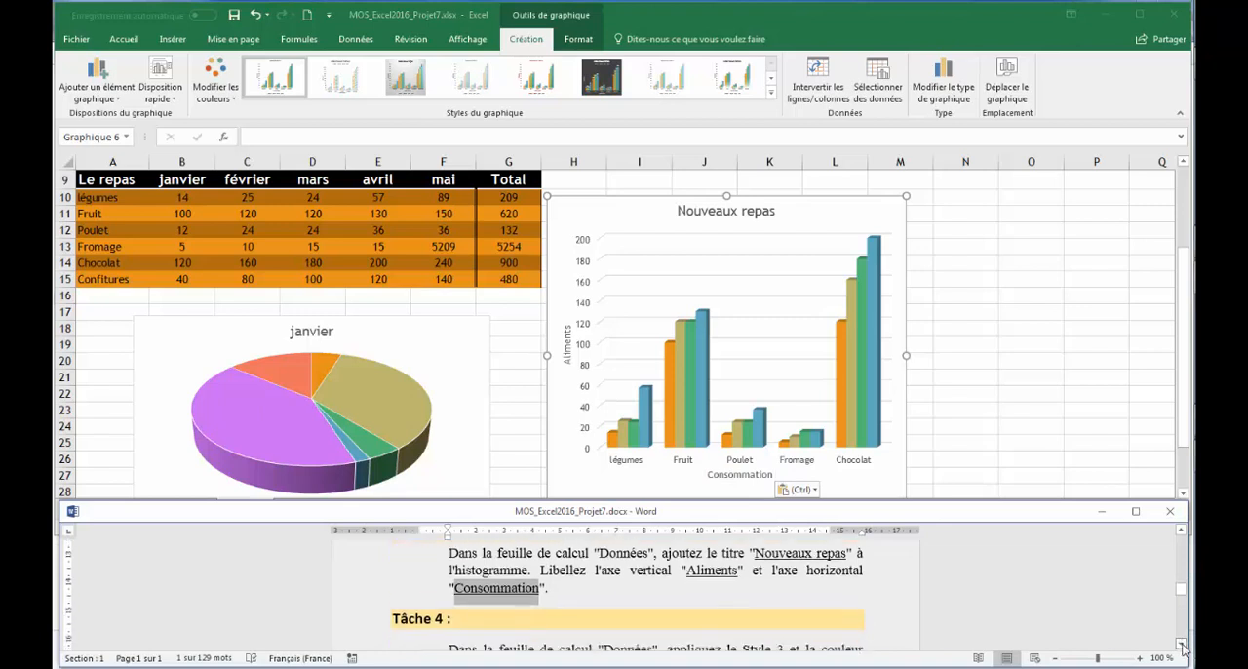
pyautogui.click(1180, 644)
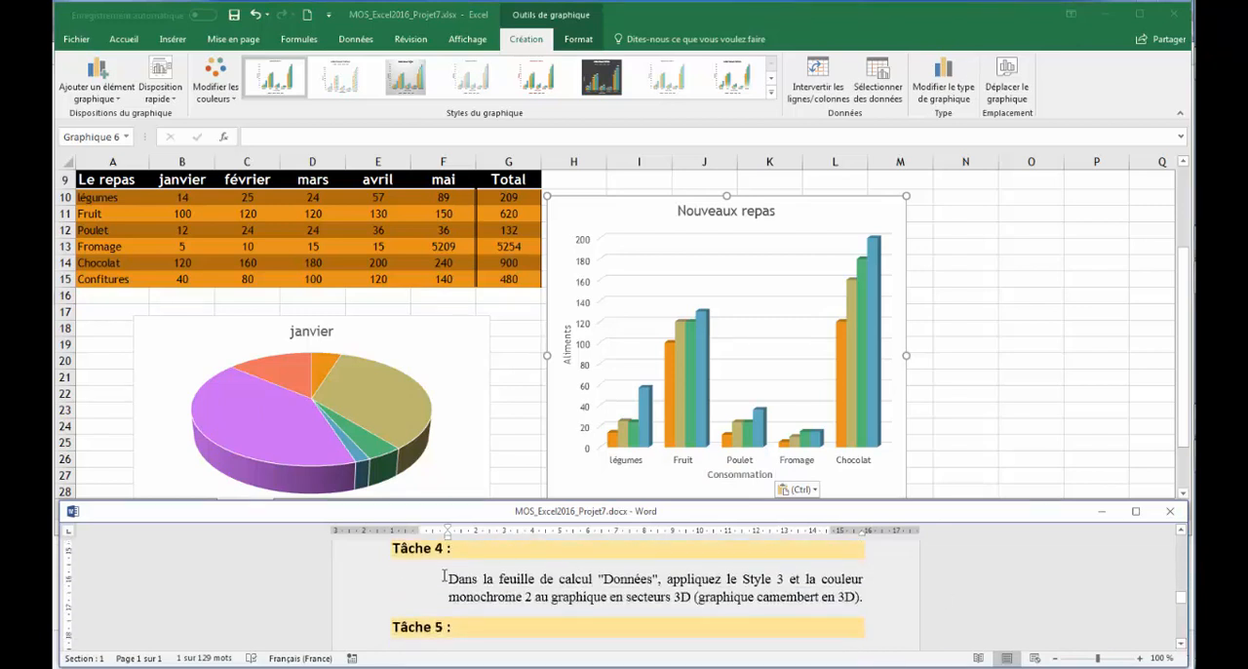
pyautogui.click(507, 453)
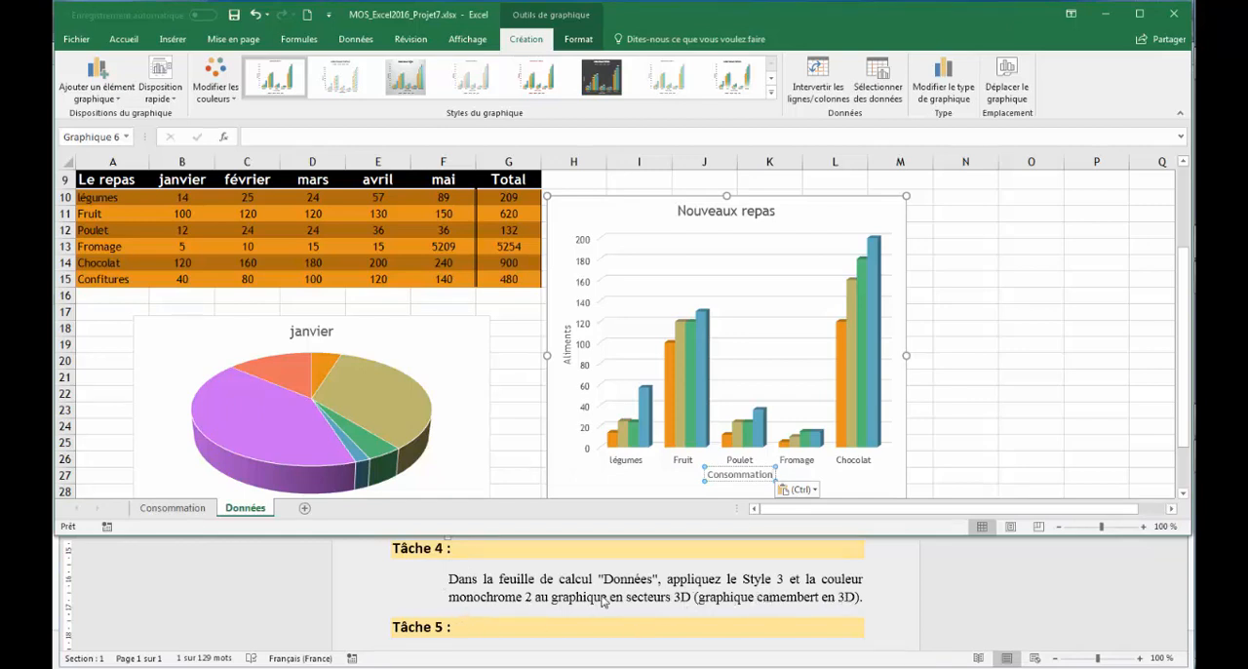
pyautogui.click(446, 325)
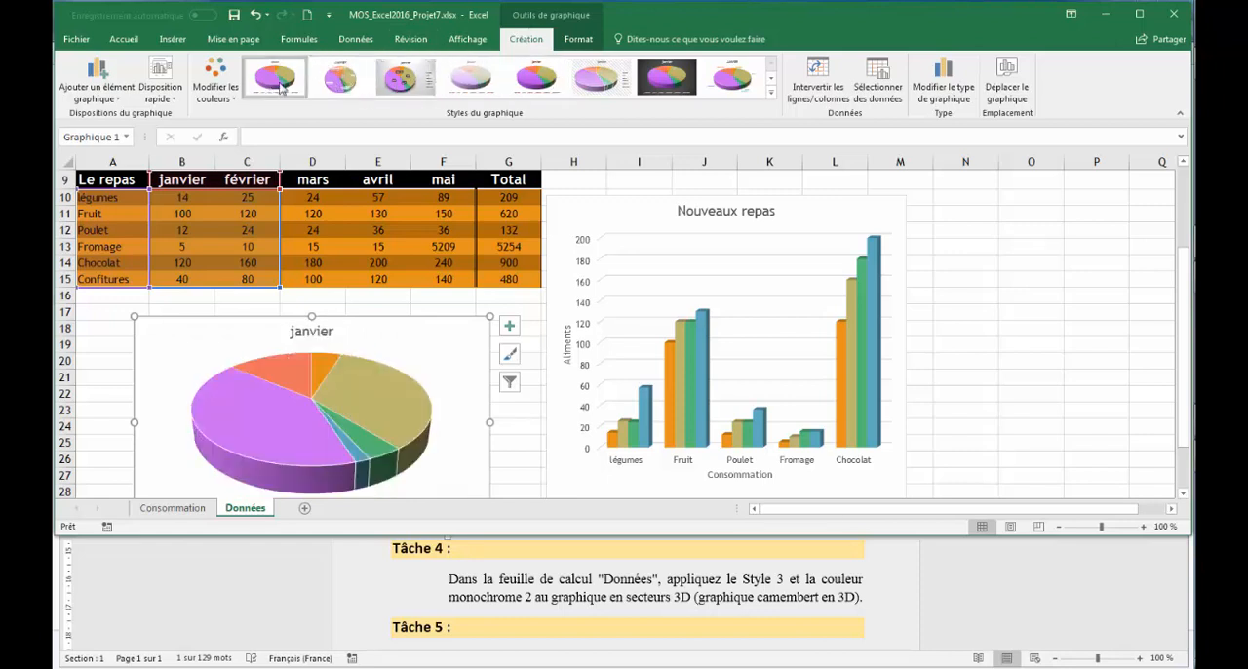
pyautogui.click(398, 81)
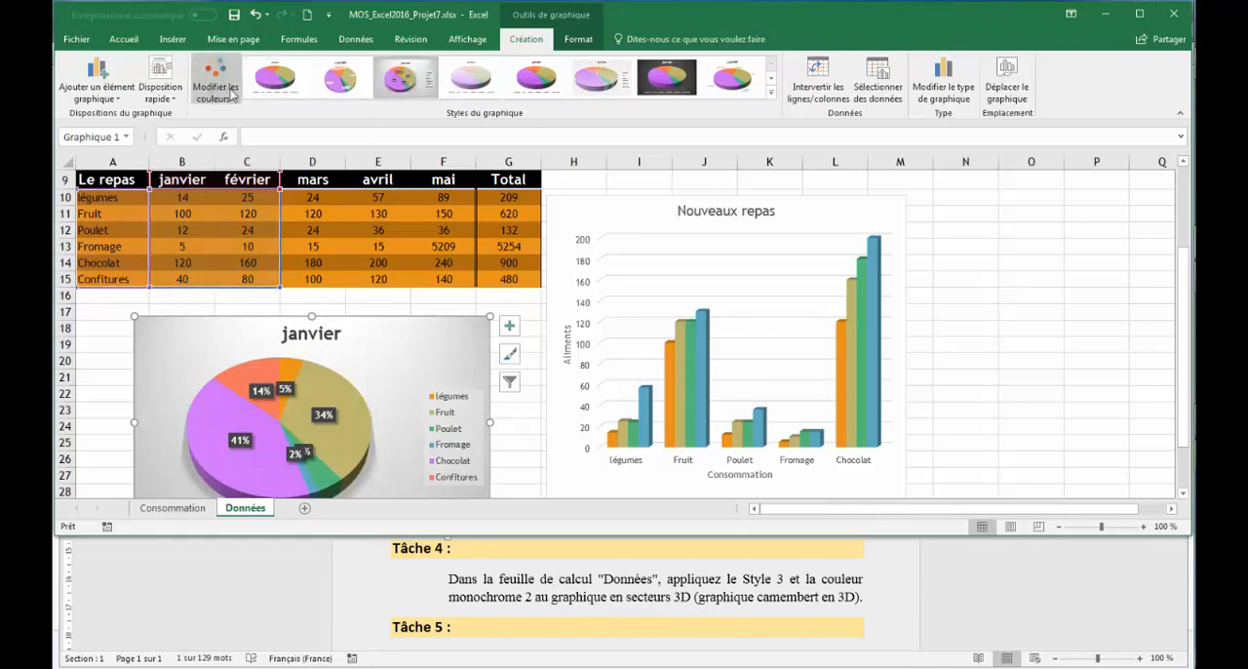
pyautogui.click(231, 93)
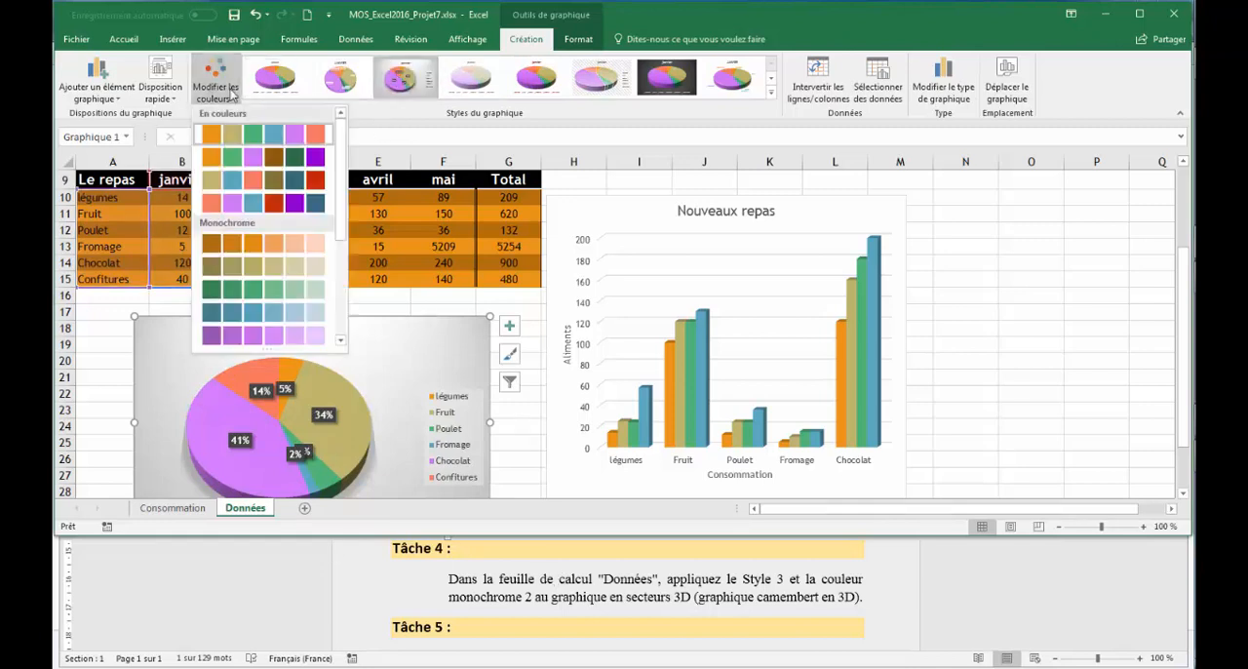
pyautogui.click(239, 269)
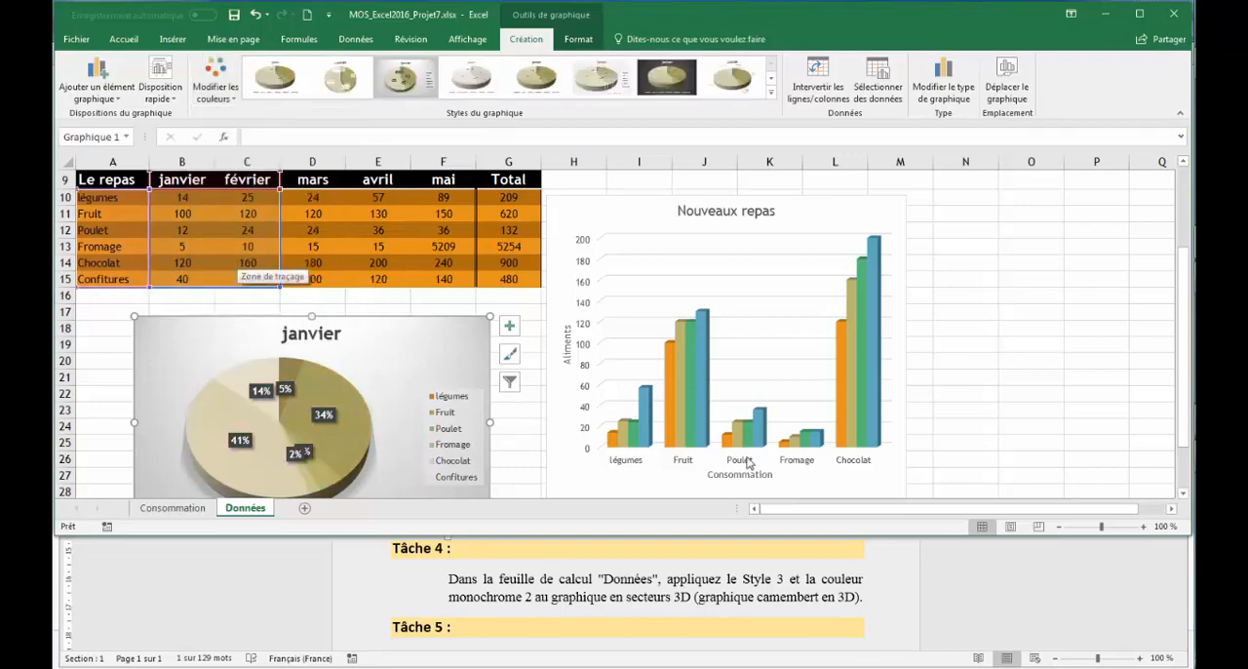
# Step: Read Tâche 5 in the Word instructions and, in Excel, switch the rows and columns of the Données histogram
pyautogui.click(1013, 582)
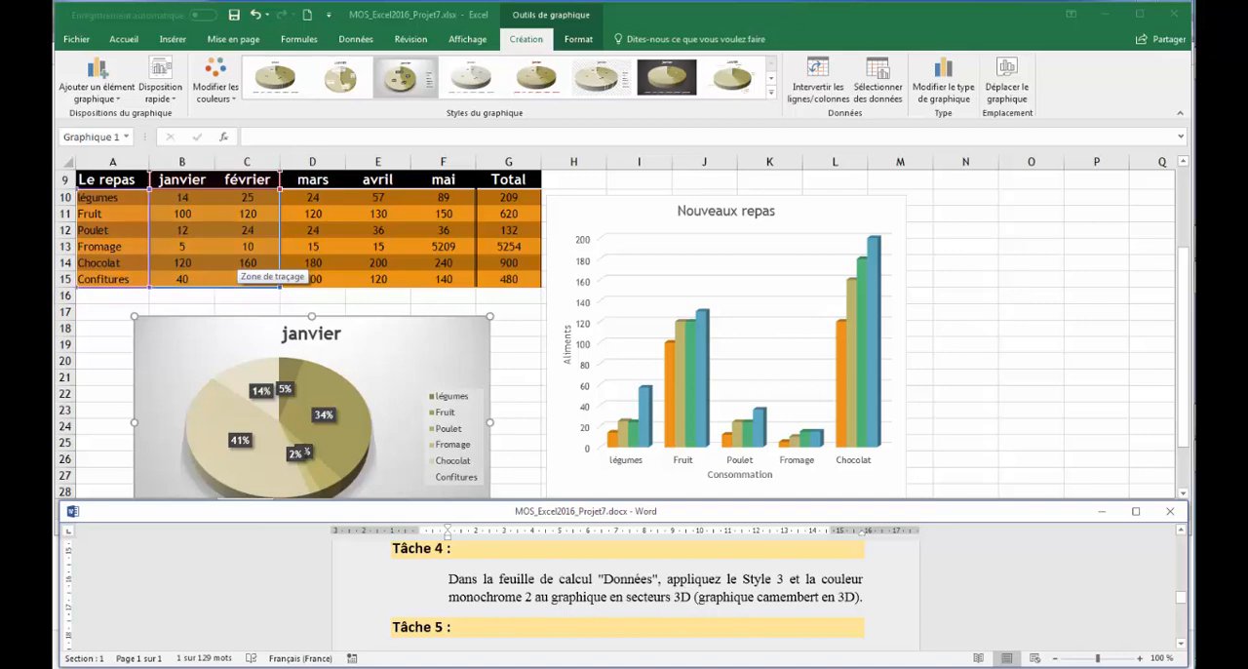
pyautogui.click(1181, 645)
pyautogui.click(1181, 645)
pyautogui.click(1182, 645)
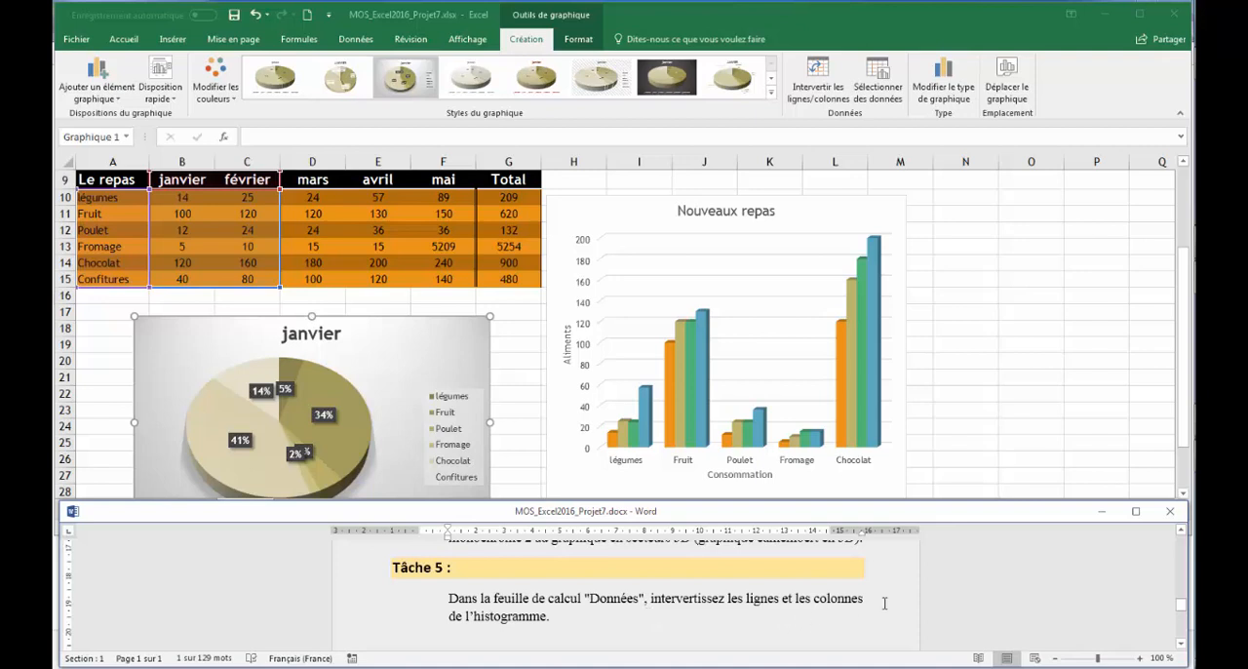
pyautogui.click(837, 202)
pyautogui.click(841, 202)
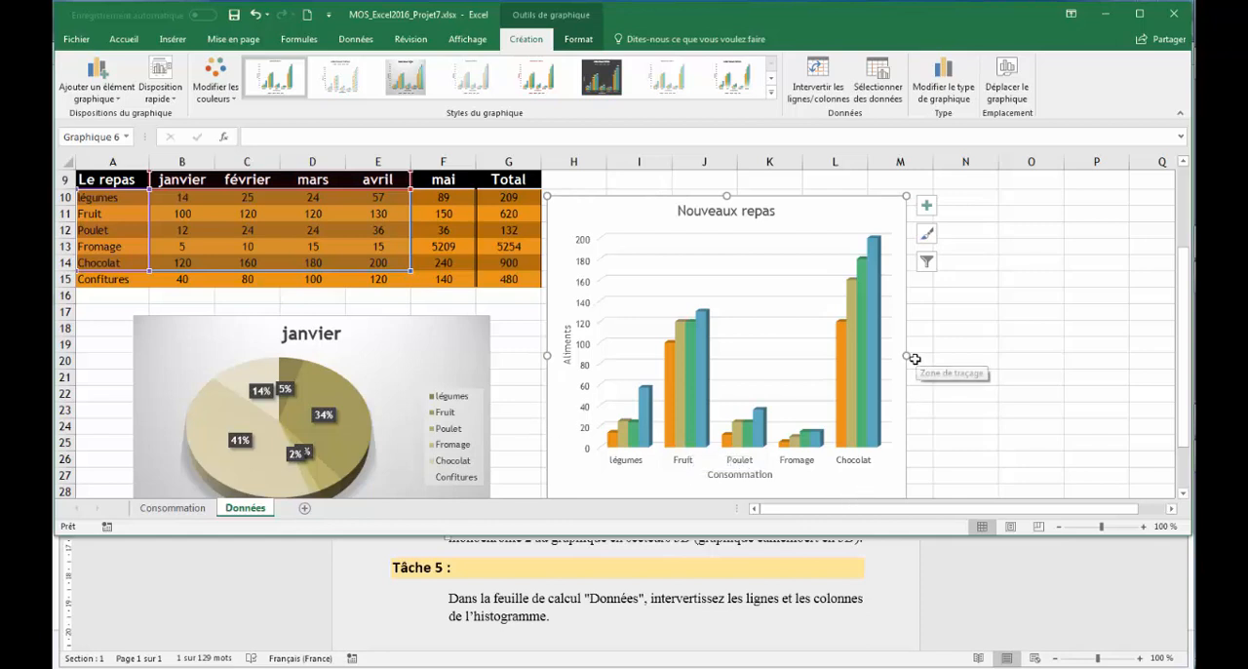
pyautogui.click(815, 90)
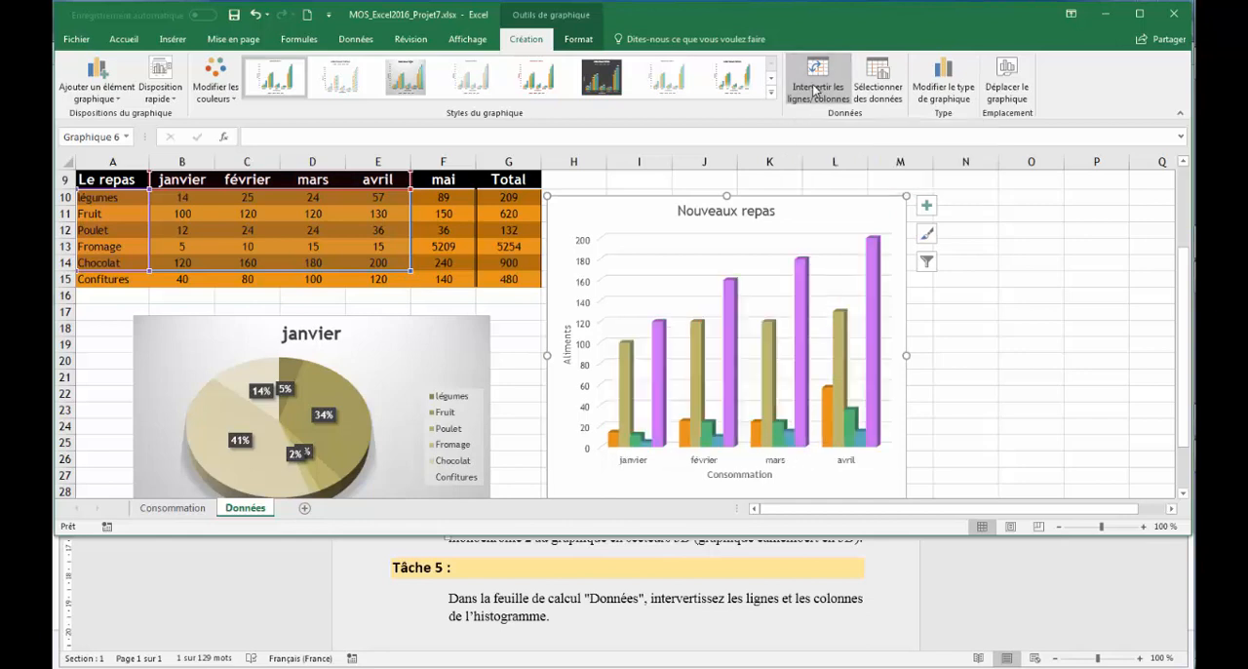